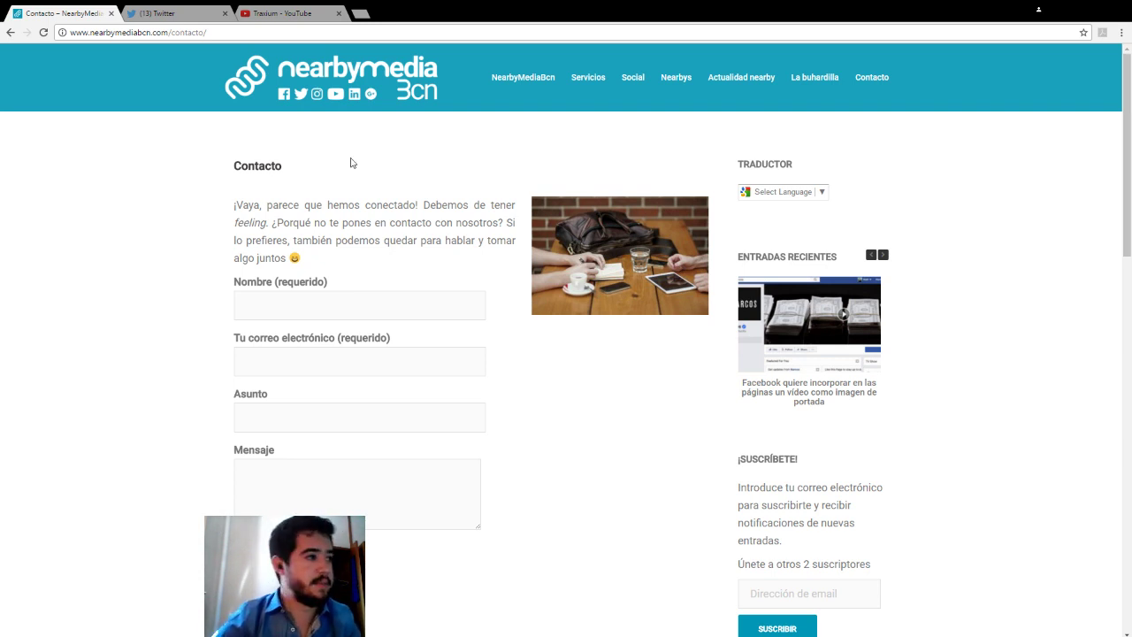
# Step: Look over the NearbyMedia Bcn contact page, including its contact form and social media section
pyautogui.scroll(-5, 260, 217)
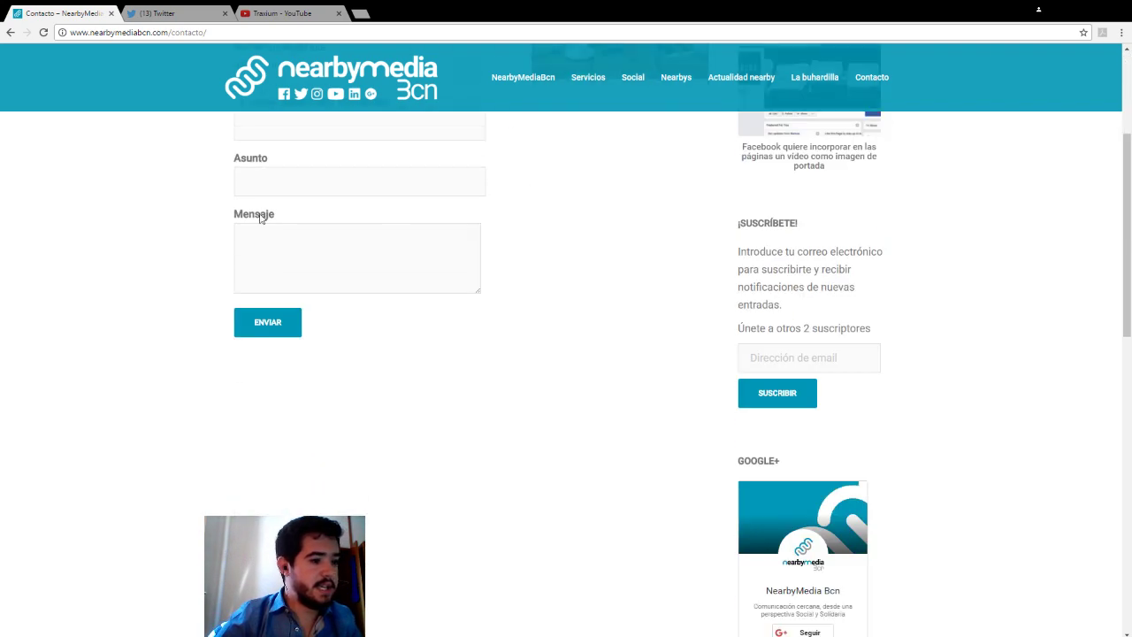
pyautogui.scroll(5, 257, 218)
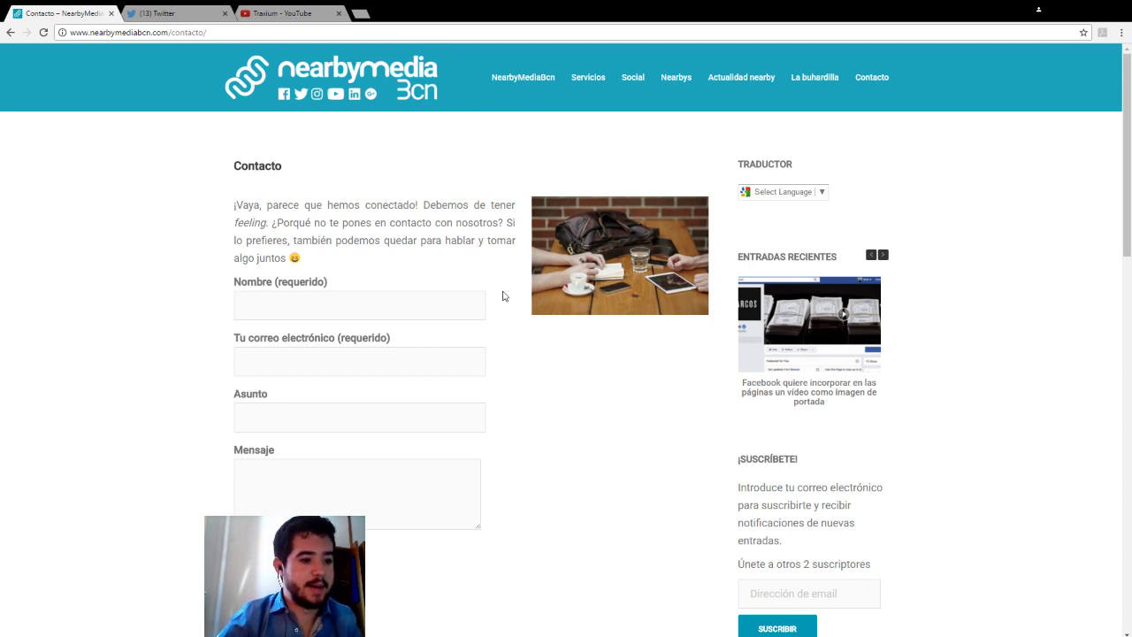
pyautogui.scroll(-6, 506, 302)
pyautogui.scroll(-2, 506, 301)
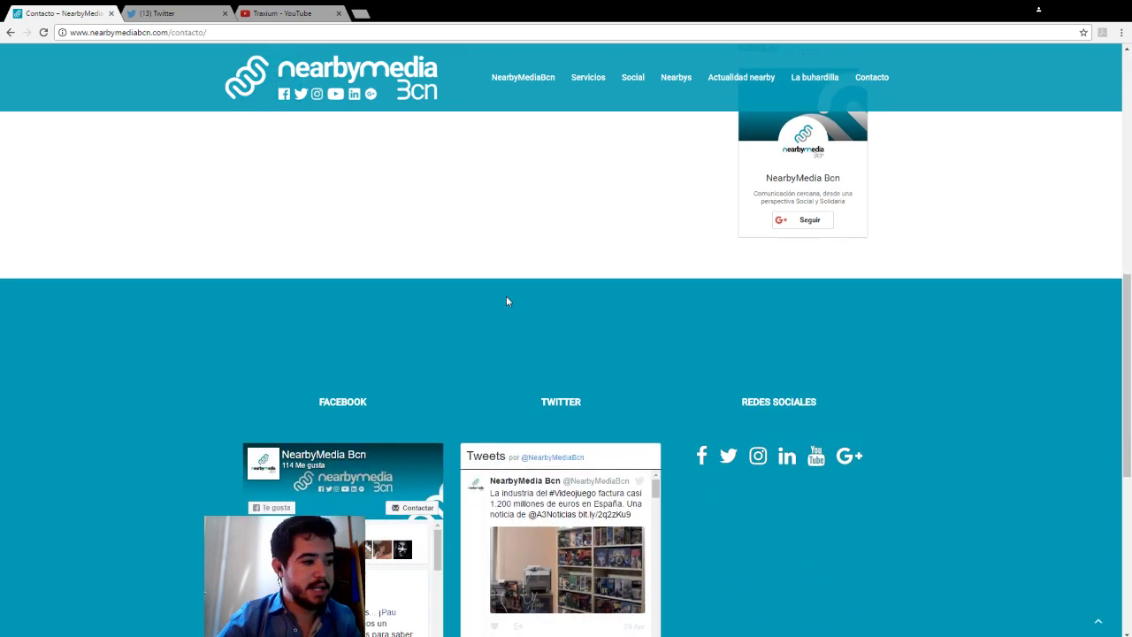
pyautogui.scroll(8, 506, 301)
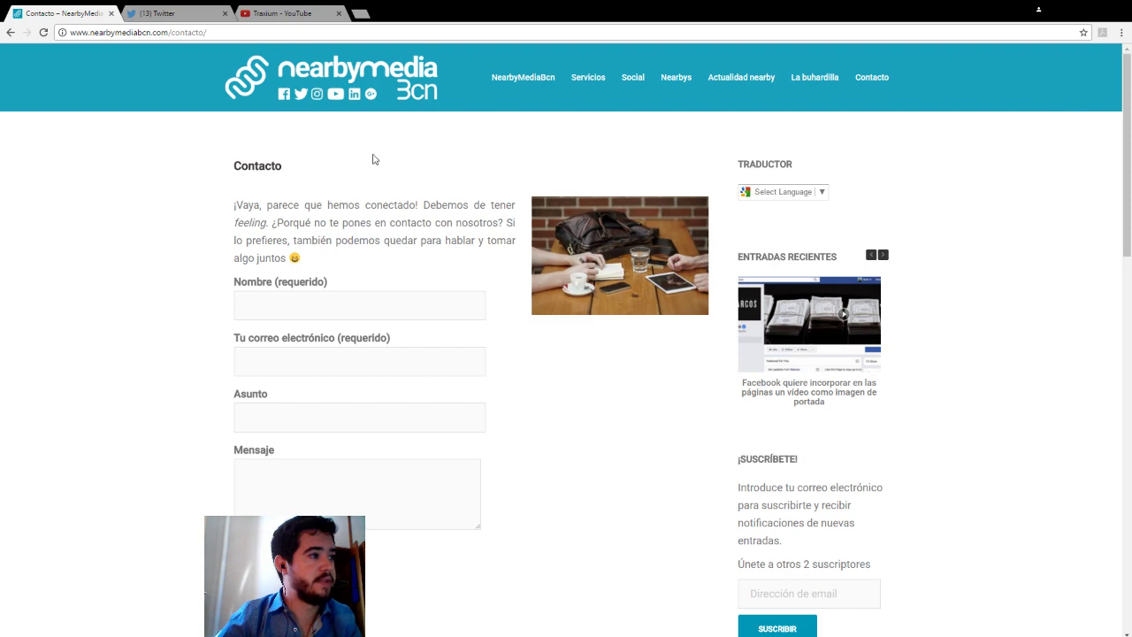
pyautogui.click(862, 74)
# Step: Switch to the Traxium channel on YouTube and open the channel header image upload
pyautogui.click(286, 13)
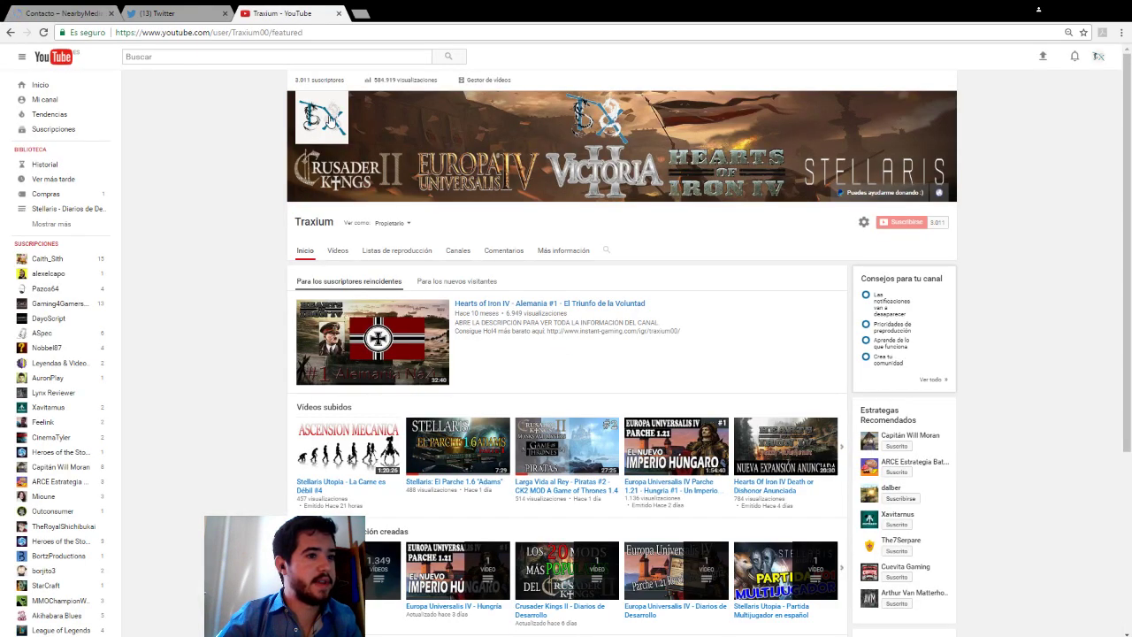
pyautogui.click(949, 103)
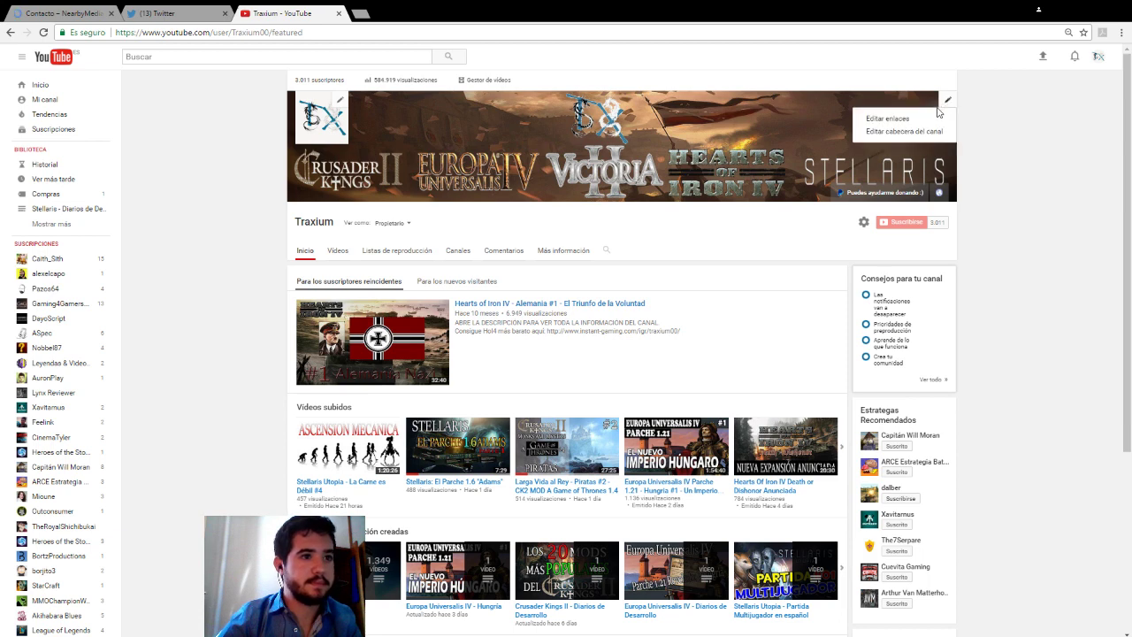
pyautogui.click(917, 133)
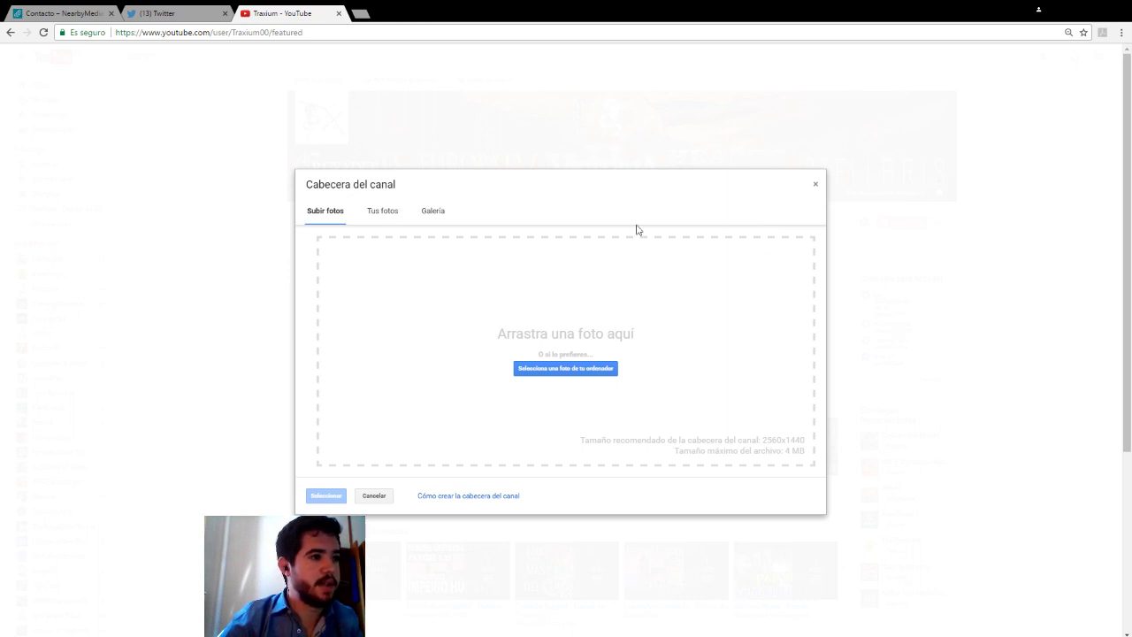
# Step: Switch to Twitter, open the Traxium profile and view its profile photo enlarged
pyautogui.click(181, 14)
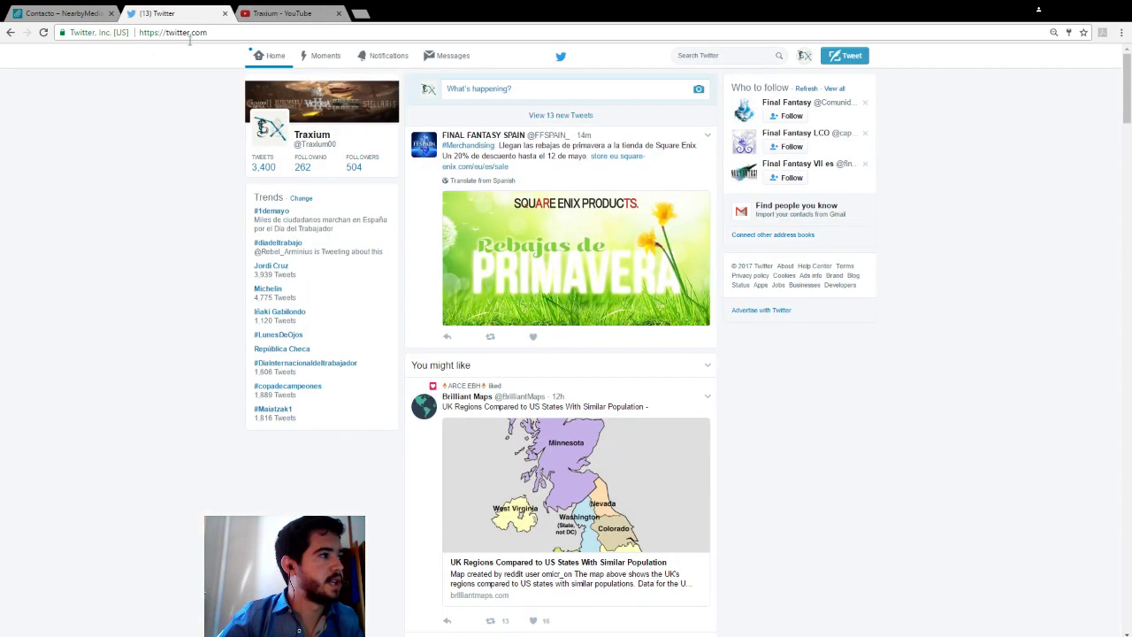
pyautogui.click(273, 130)
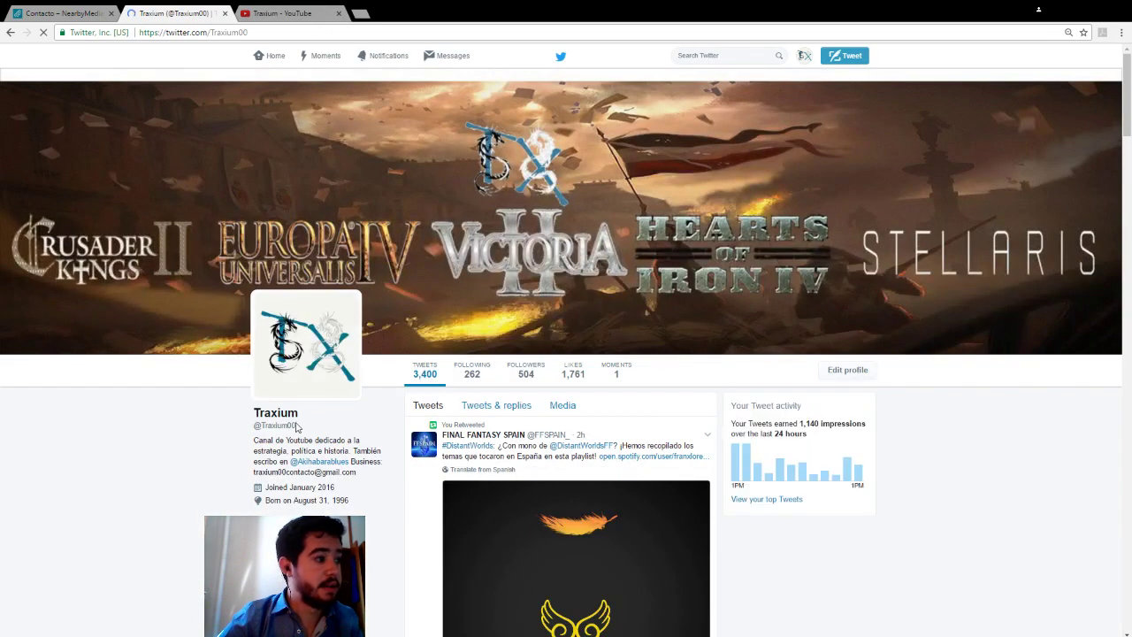
pyautogui.click(312, 378)
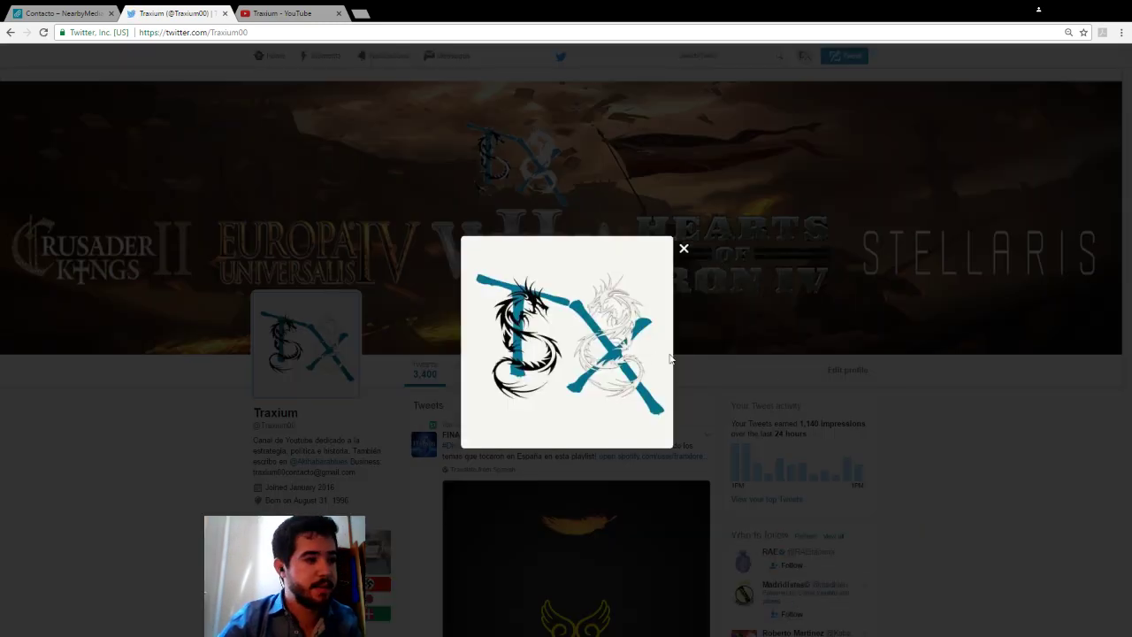
pyautogui.click(683, 250)
# Step: Edit the Twitter profile and replace the profile photo with the black-and-red TX dragon logo, keeping the smallest scale
pyautogui.click(836, 370)
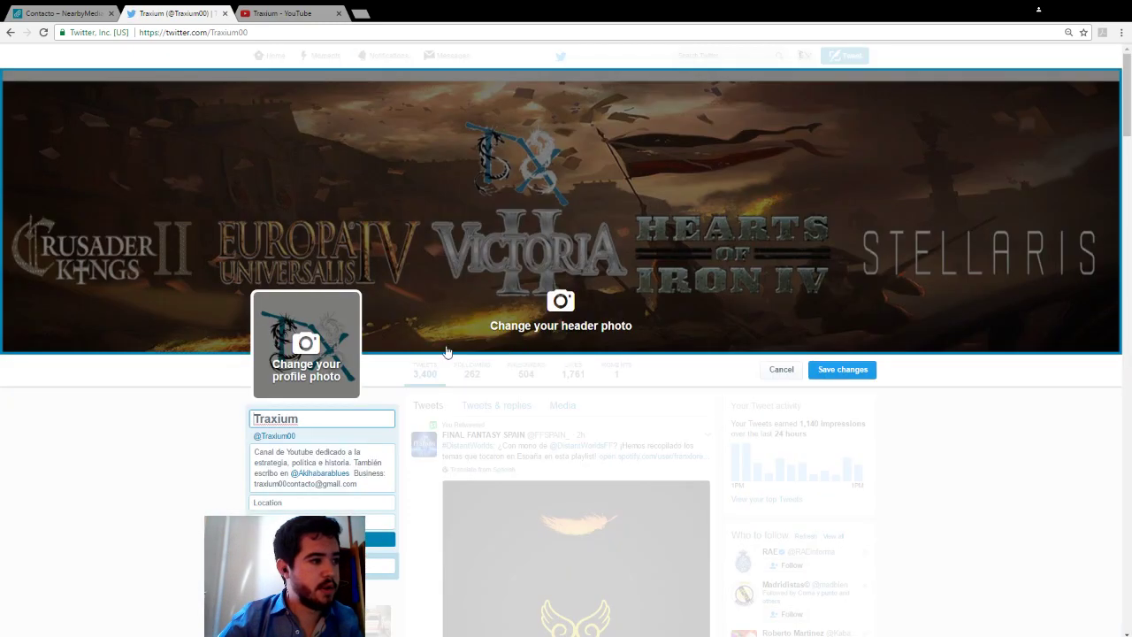
pyautogui.click(327, 356)
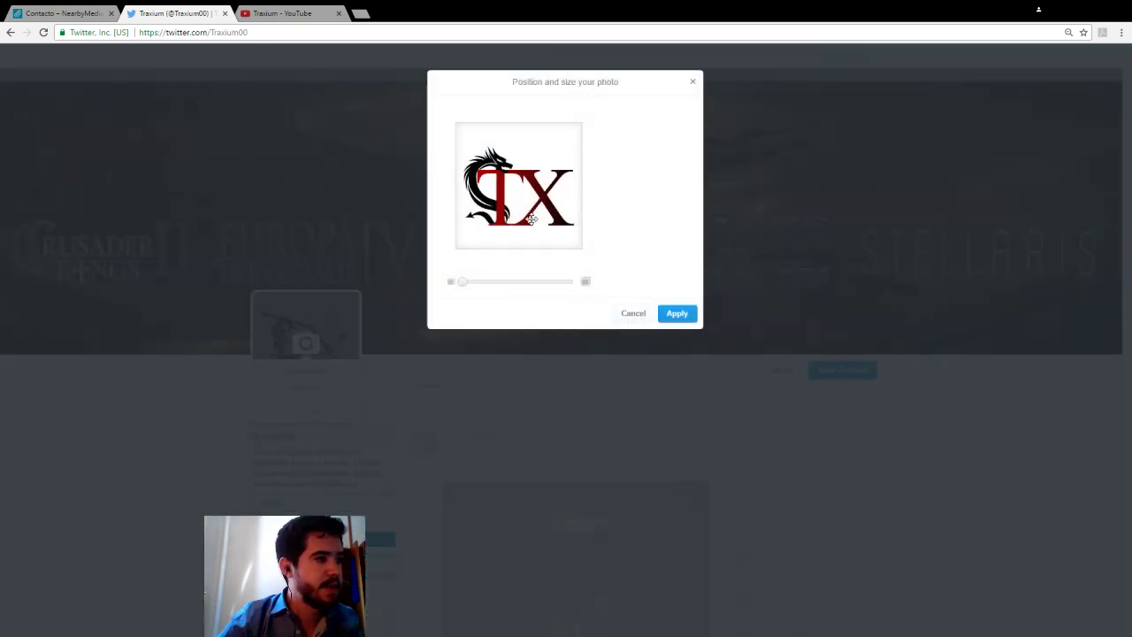
pyautogui.moveTo(466, 286); pyautogui.dragTo(434, 299)
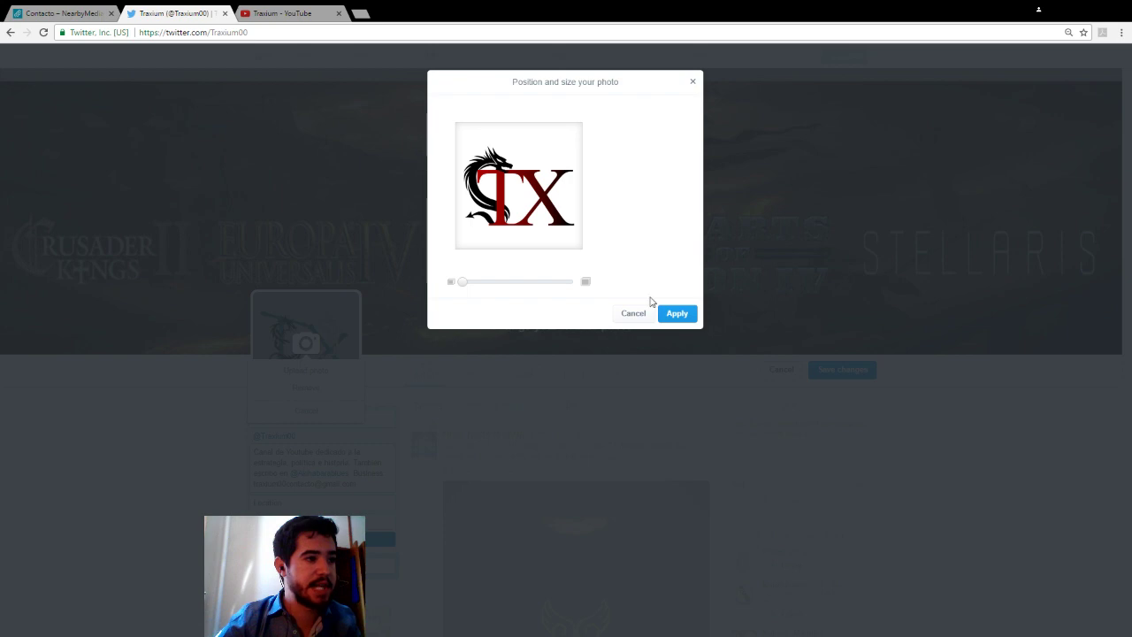
pyautogui.click(671, 315)
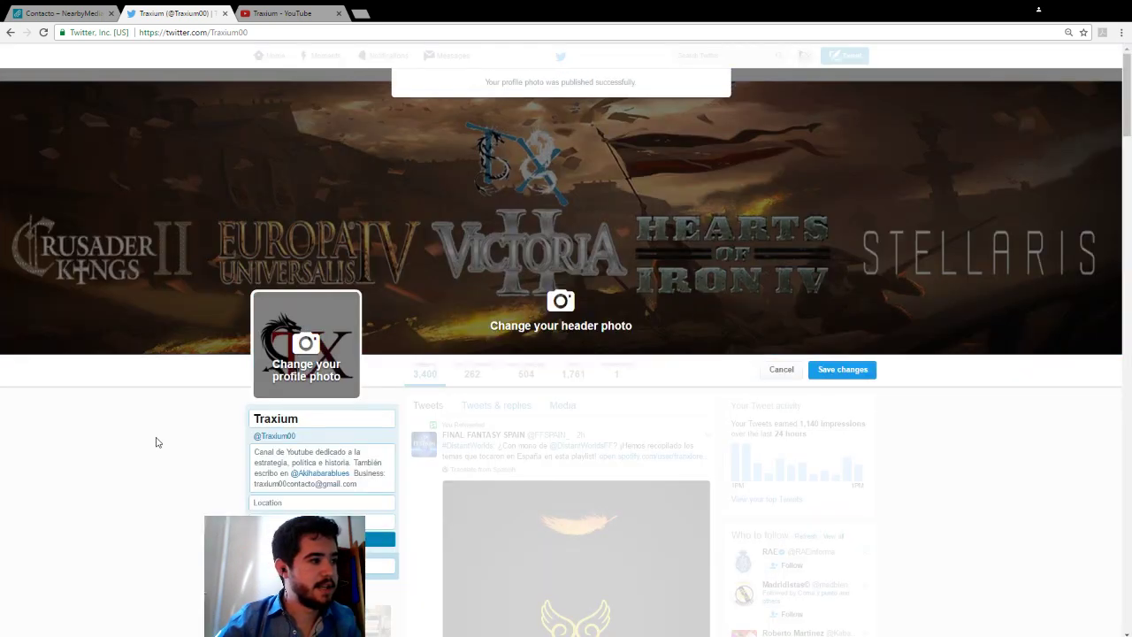
# Step: Replace the Twitter header with the Traxium "Actualidad y Noticias de Paradox" banner and save the profile changes
pyautogui.click(571, 289)
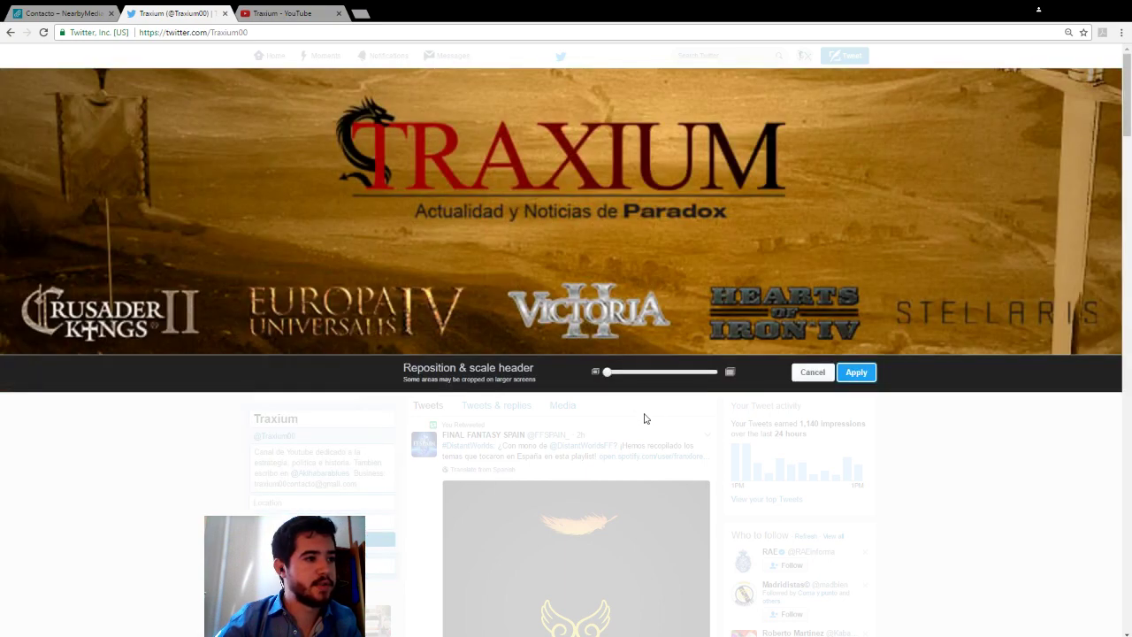
pyautogui.click(856, 372)
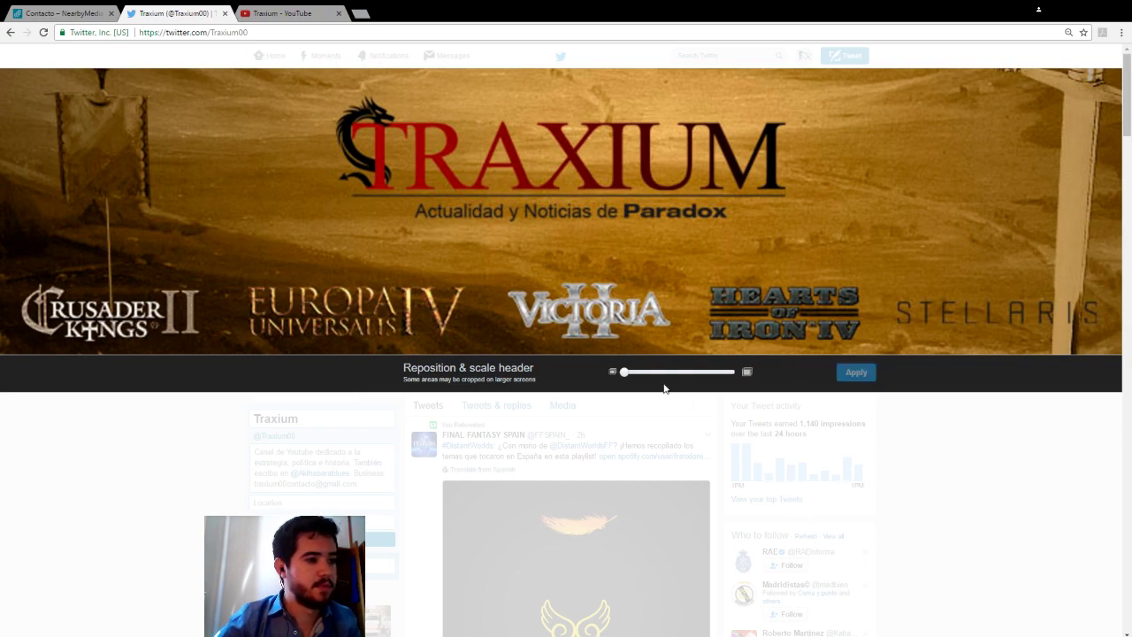
pyautogui.moveTo(624, 372); pyautogui.dragTo(682, 372)
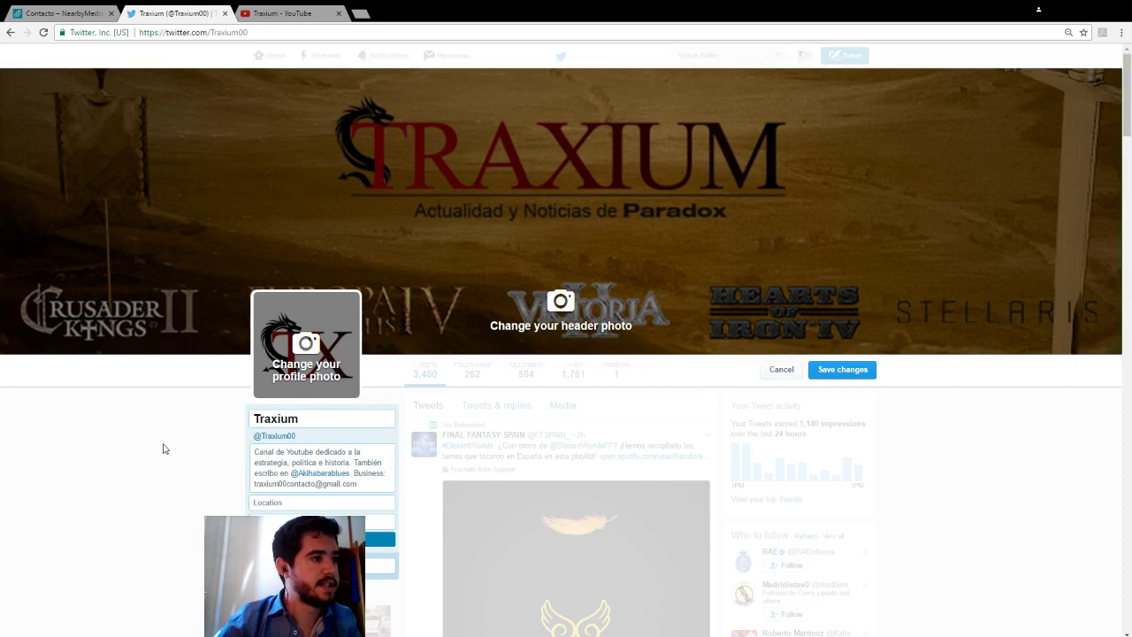
pyautogui.click(834, 370)
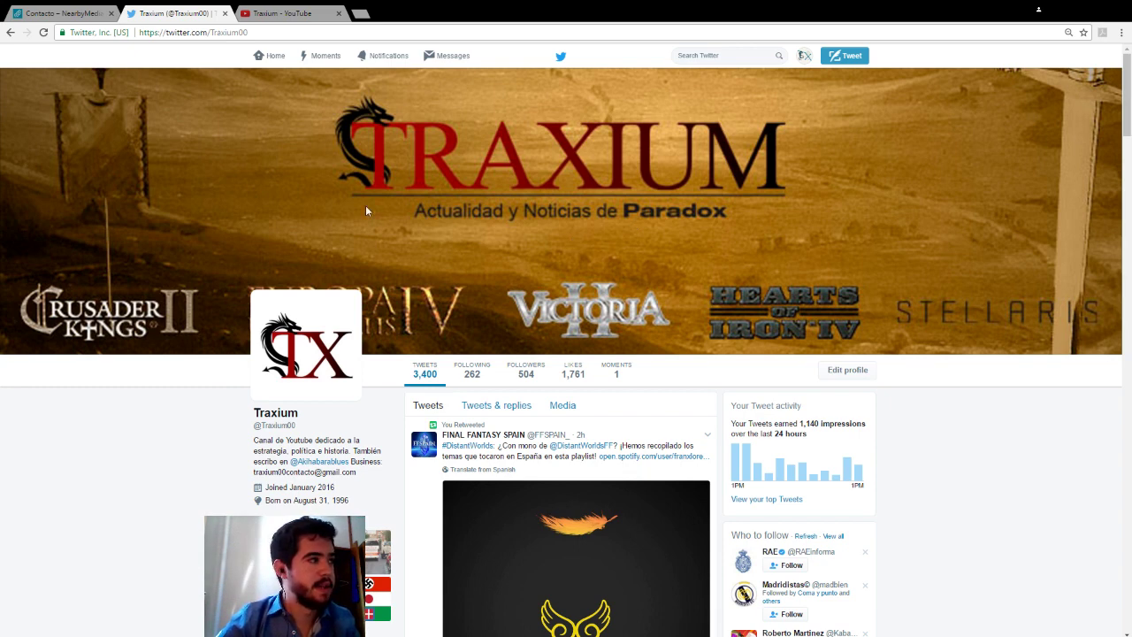
# Step: Switch to YouTube, upload the new Traxium banner as the channel header, and reload the channel page
pyautogui.click(335, 9)
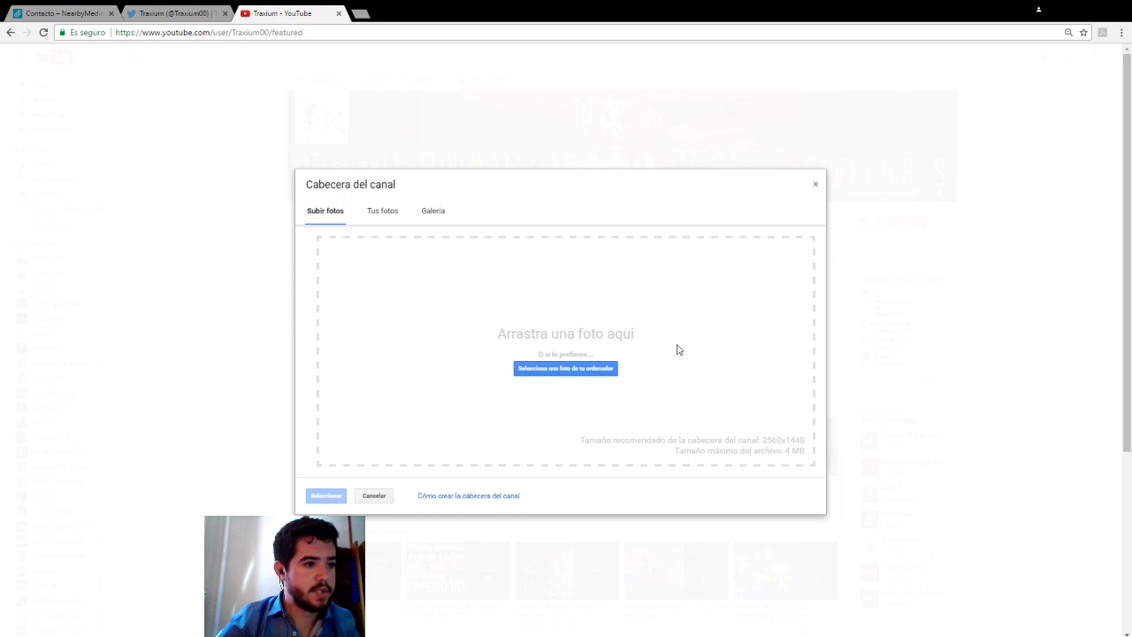
pyautogui.moveTo(490, 345); pyautogui.dragTo(482, 344)
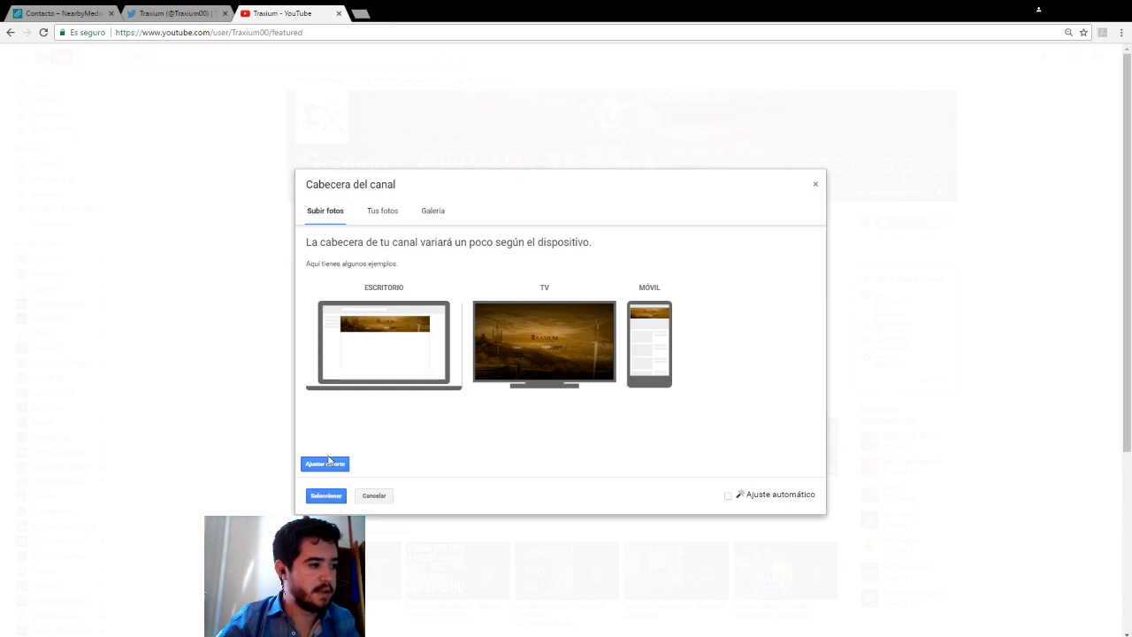
pyautogui.click(328, 497)
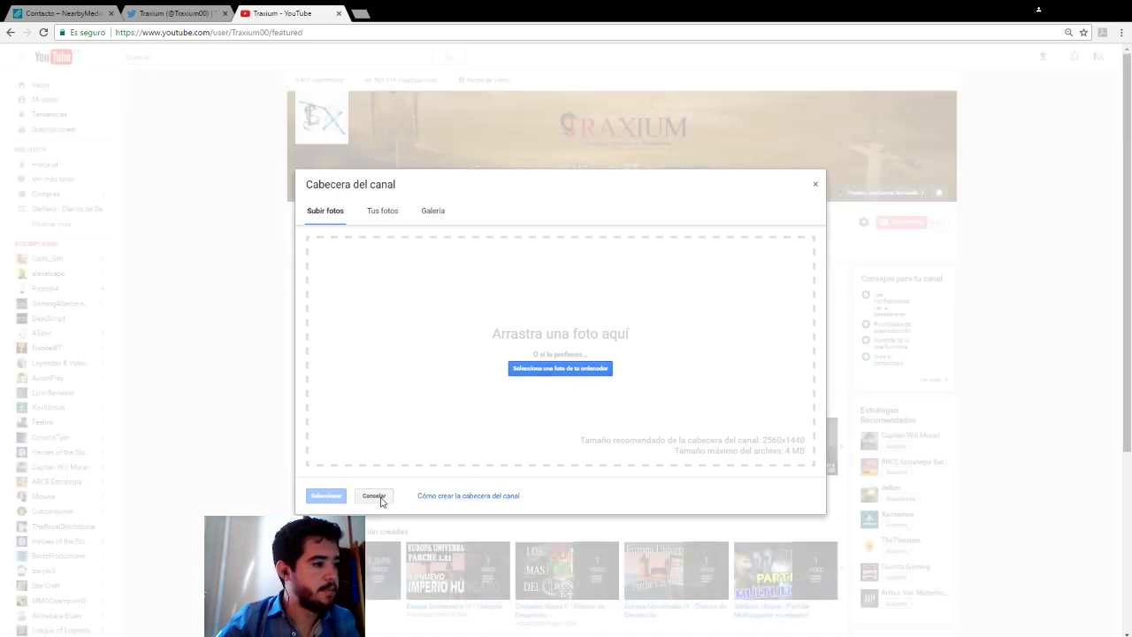
pyautogui.click(816, 184)
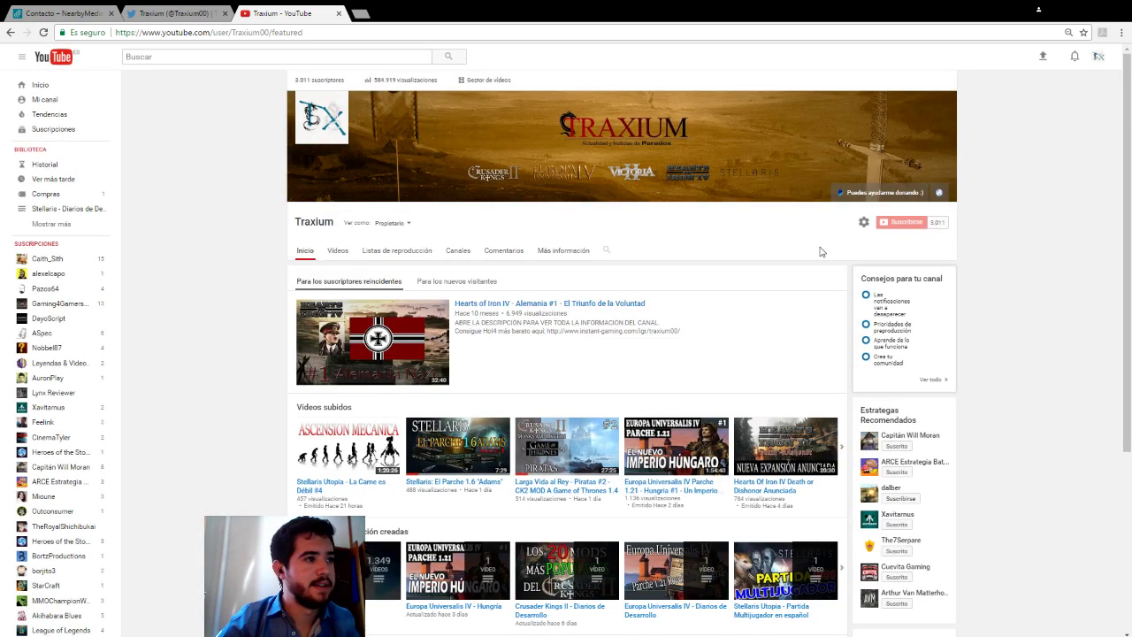
pyautogui.click(44, 33)
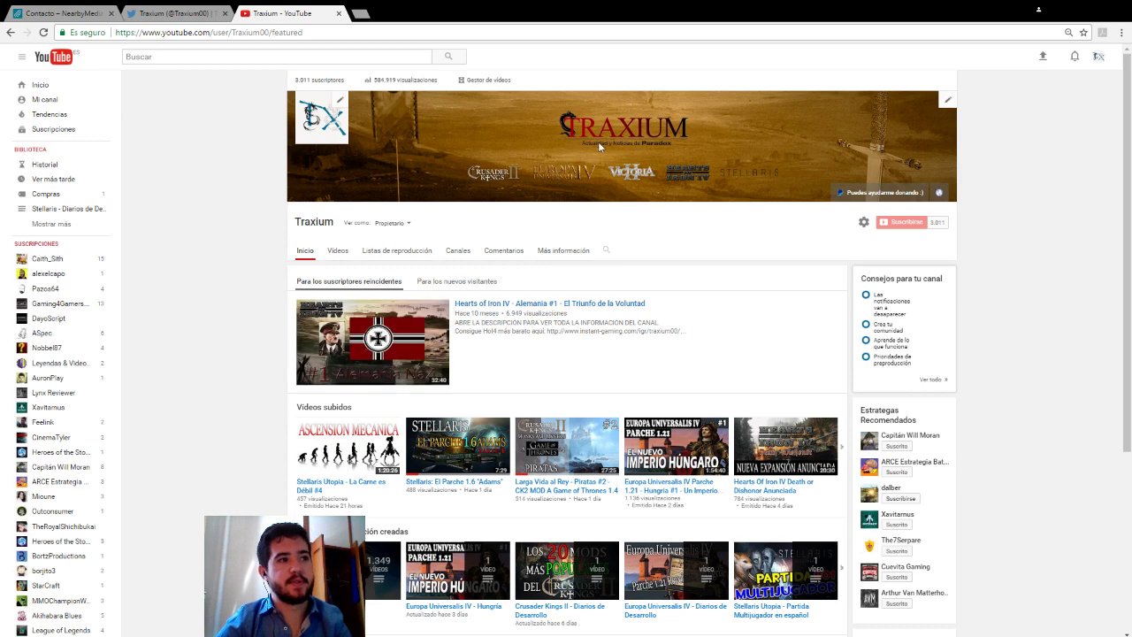
# Step: Edit the YouTube channel icon through its Google profile, uploading the TX dragon logo as the new photo
pyautogui.click(342, 101)
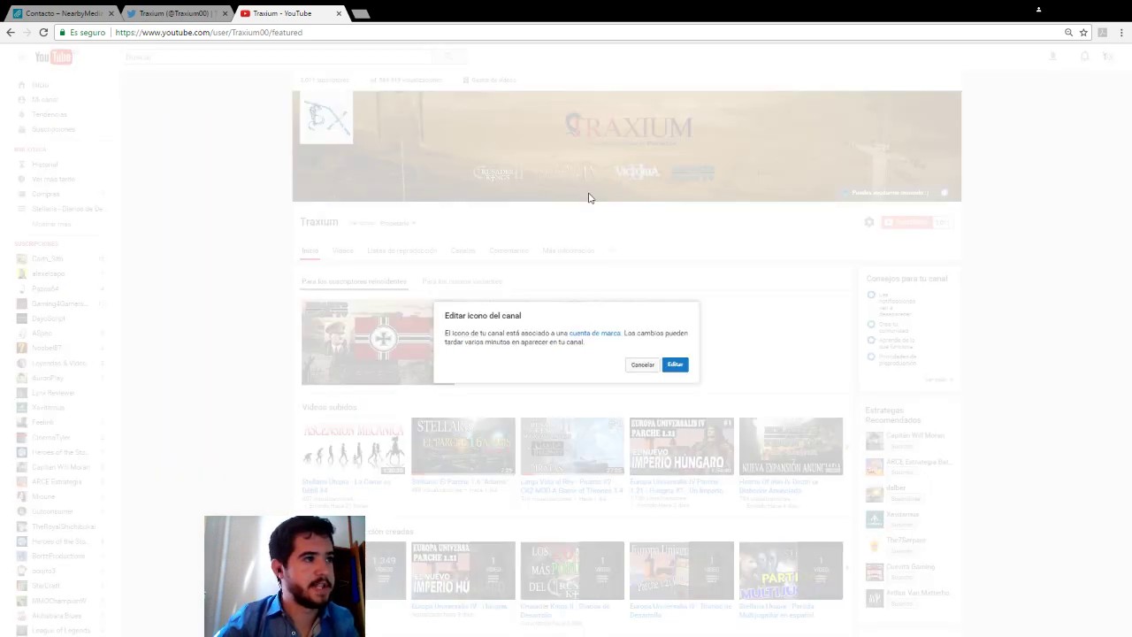
pyautogui.click(680, 366)
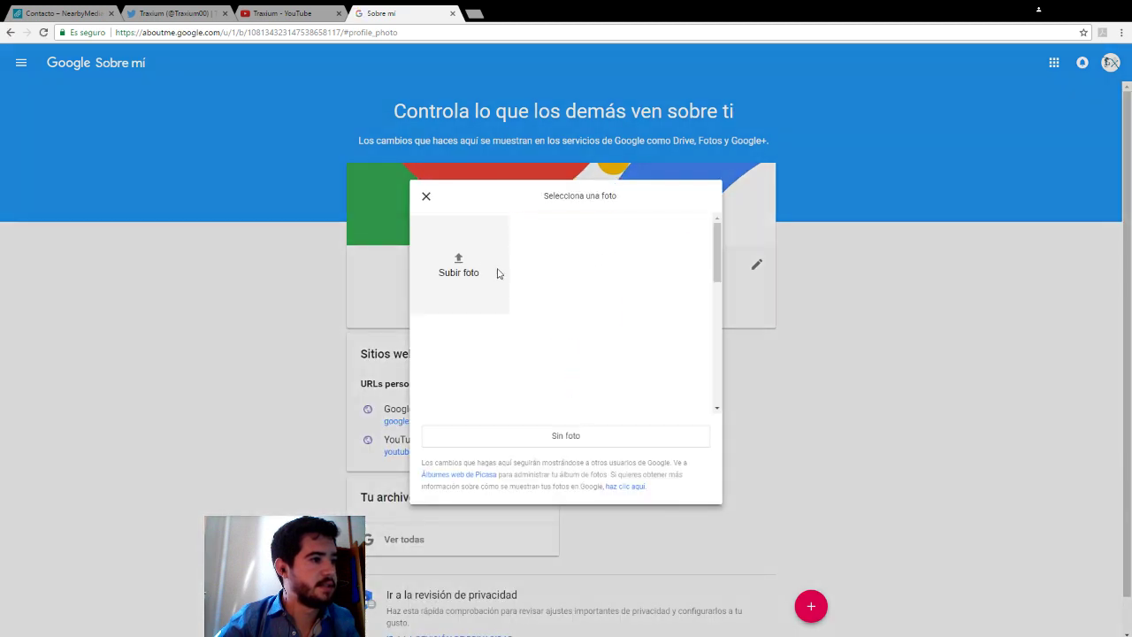
pyautogui.click(460, 258)
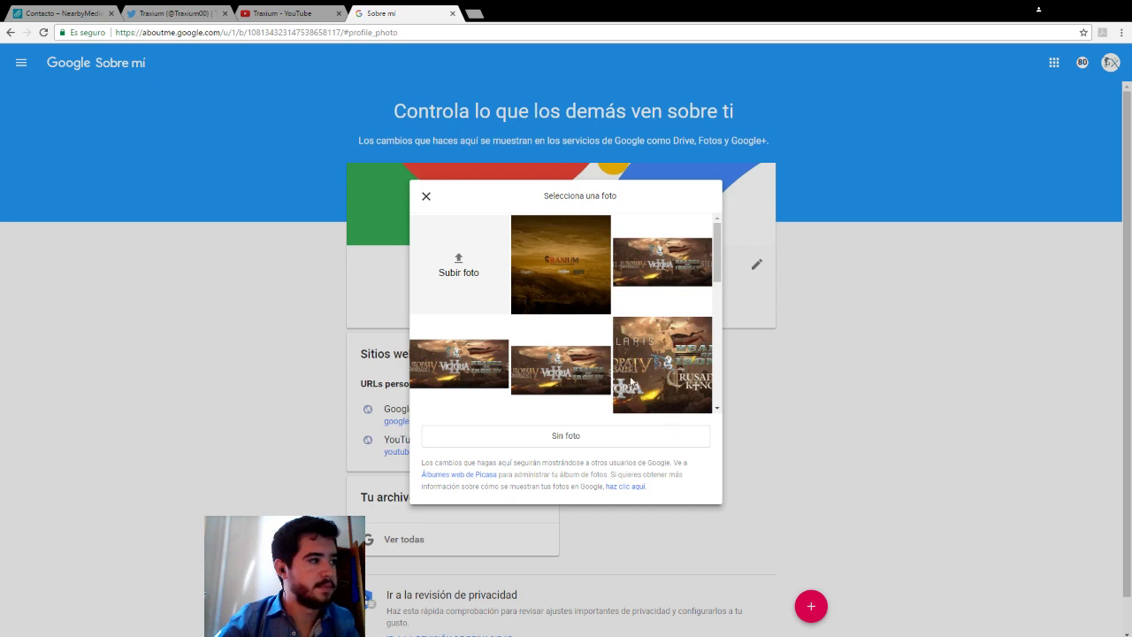
pyautogui.click(625, 440)
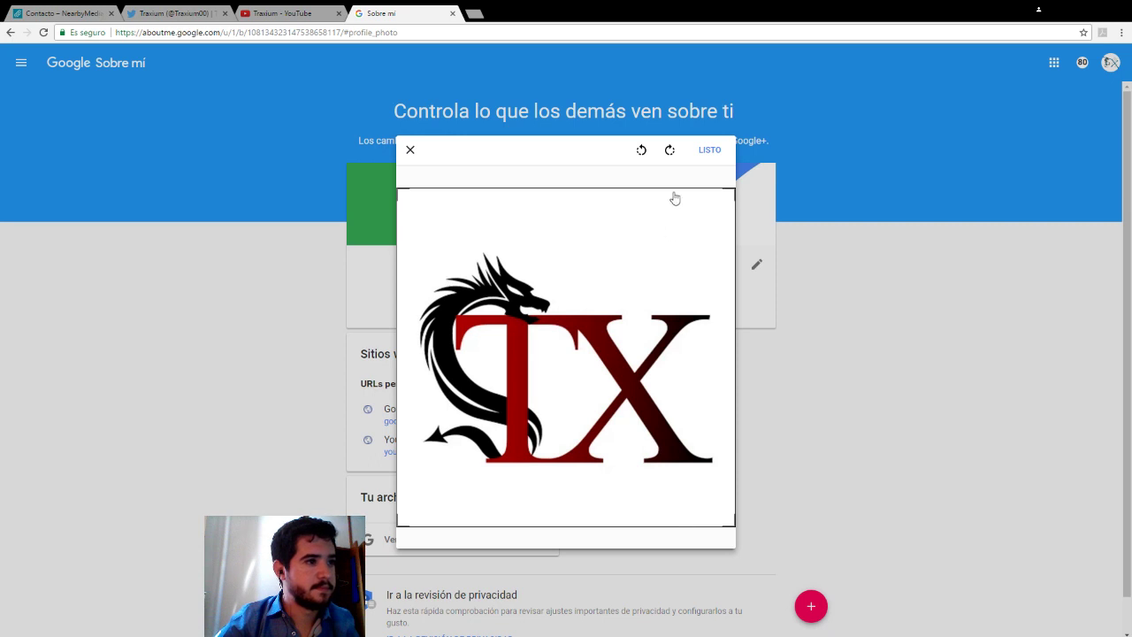
pyautogui.click(708, 150)
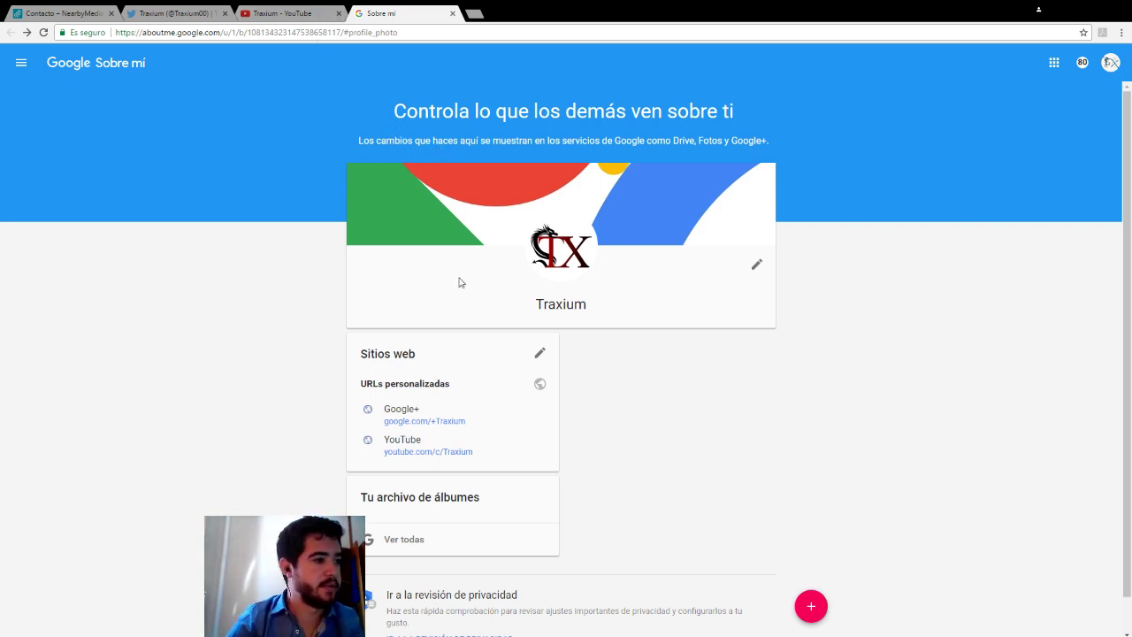
# Step: Return to the YouTube channel page and reload it to check the channel icon
pyautogui.click(296, 13)
pyautogui.click(43, 33)
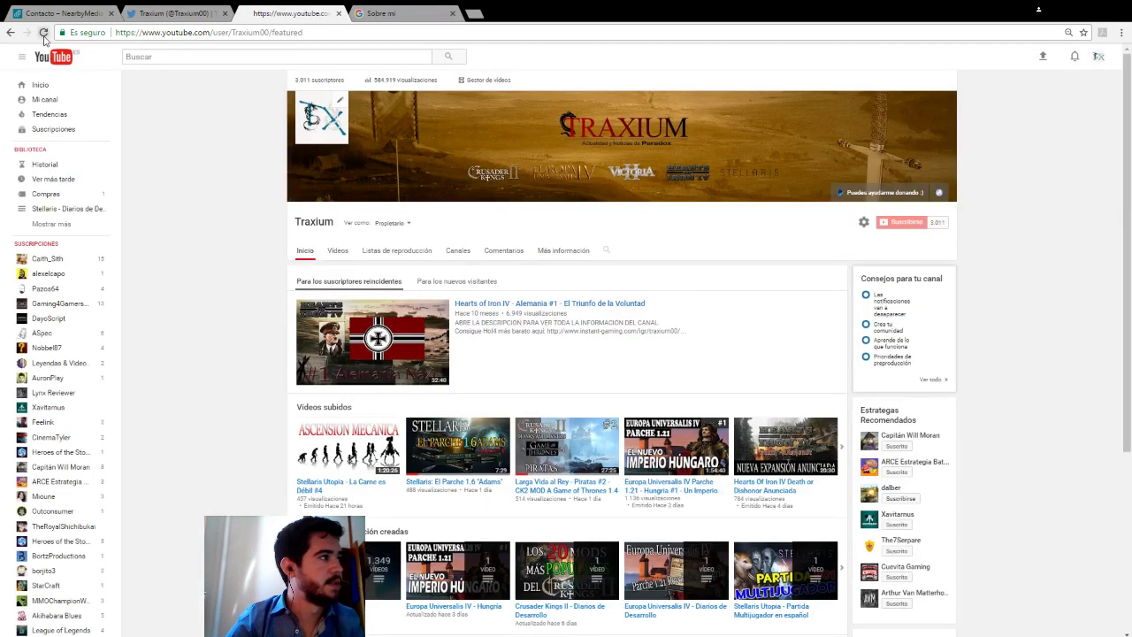
pyautogui.click(43, 33)
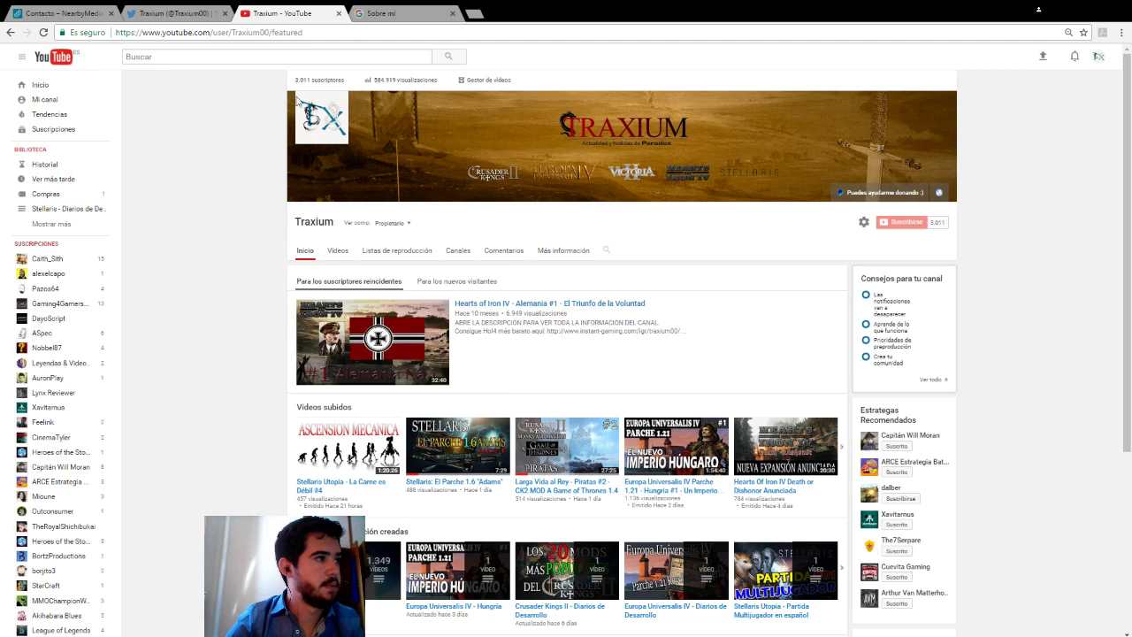
# Step: Return to the Google Sobre mí page, open the Traxium profile's name and photo editor, and accept it
pyautogui.click(382, 12)
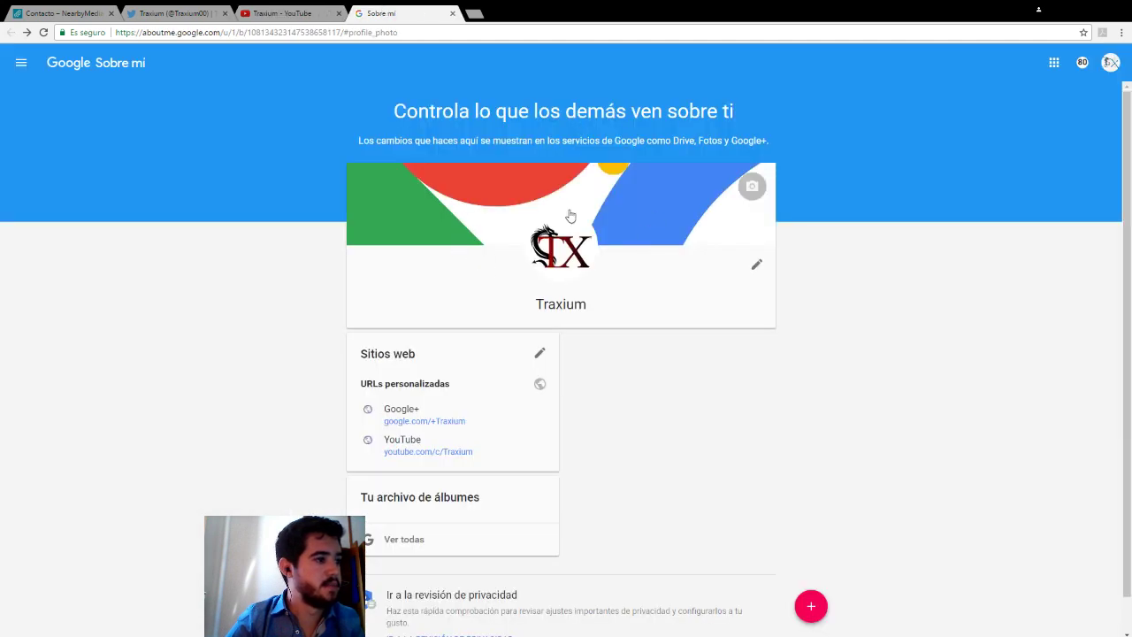
pyautogui.scroll(-1, 610, 440)
pyautogui.scroll(1, 609, 439)
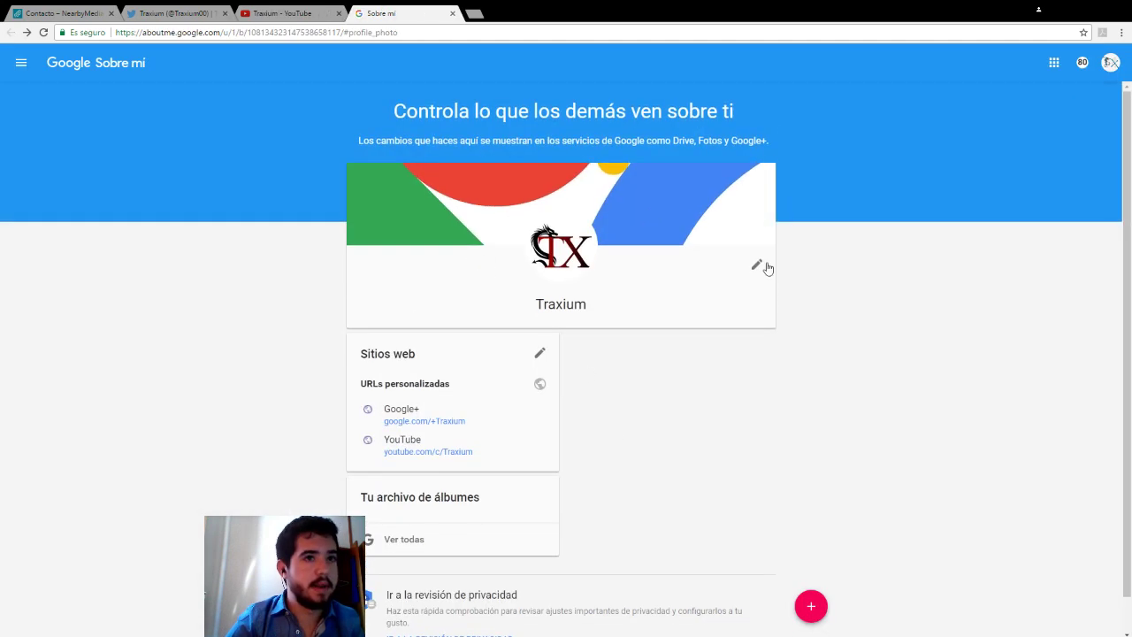
pyautogui.click(1110, 62)
pyautogui.click(827, 200)
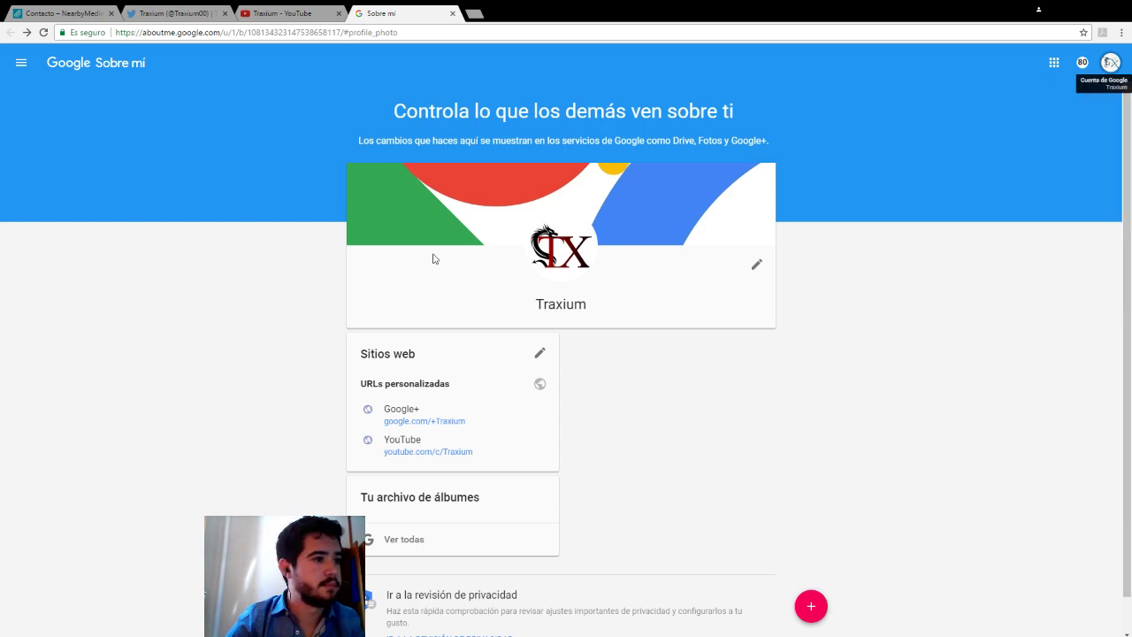
pyautogui.click(749, 267)
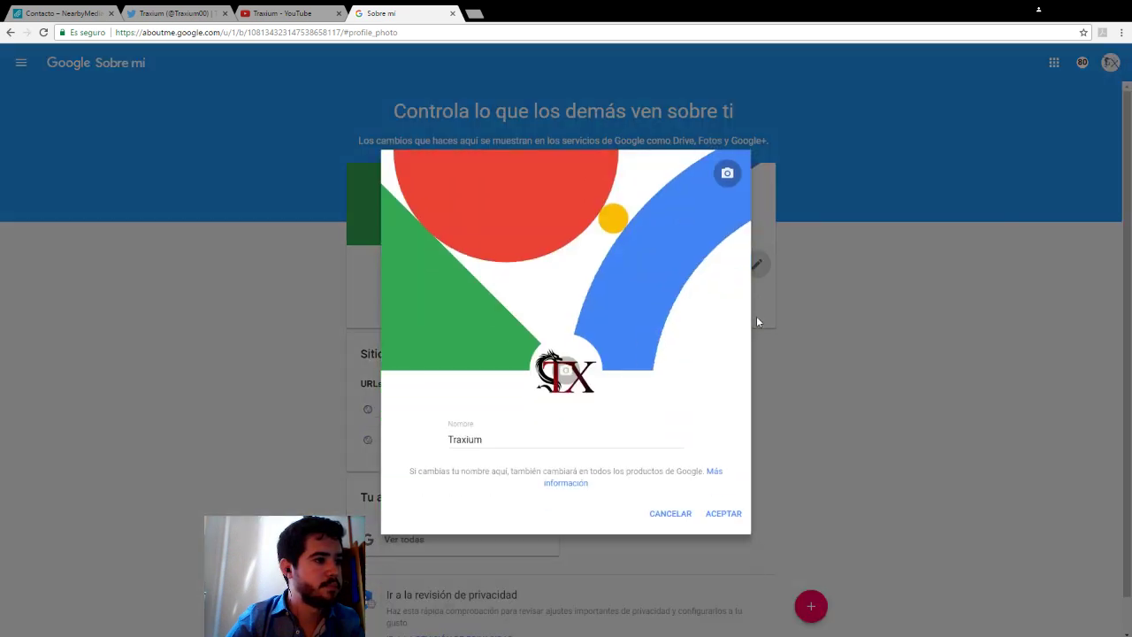
pyautogui.click(723, 514)
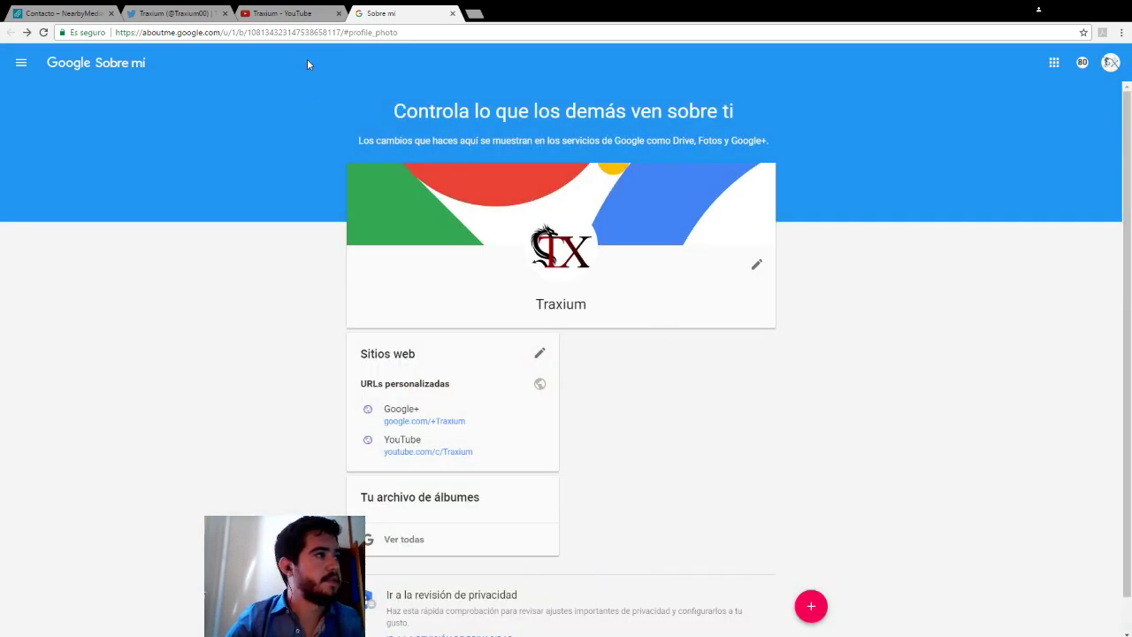
# Step: Close the Google Sobre mí page and look through the Traxium channel's video list and home page
pyautogui.click(452, 13)
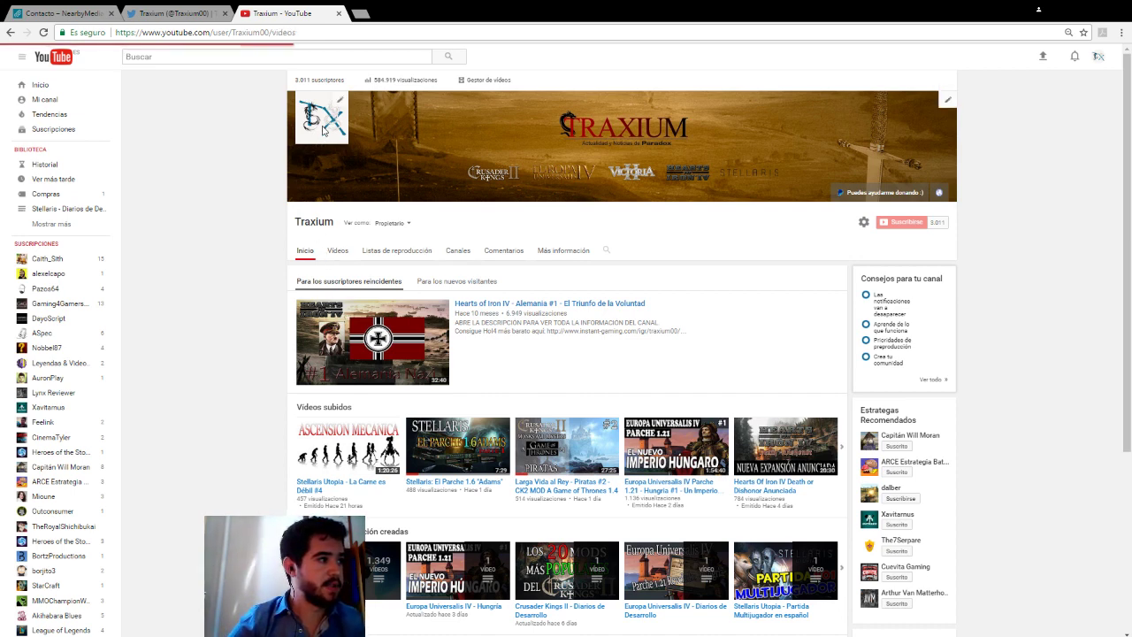
pyautogui.click(339, 252)
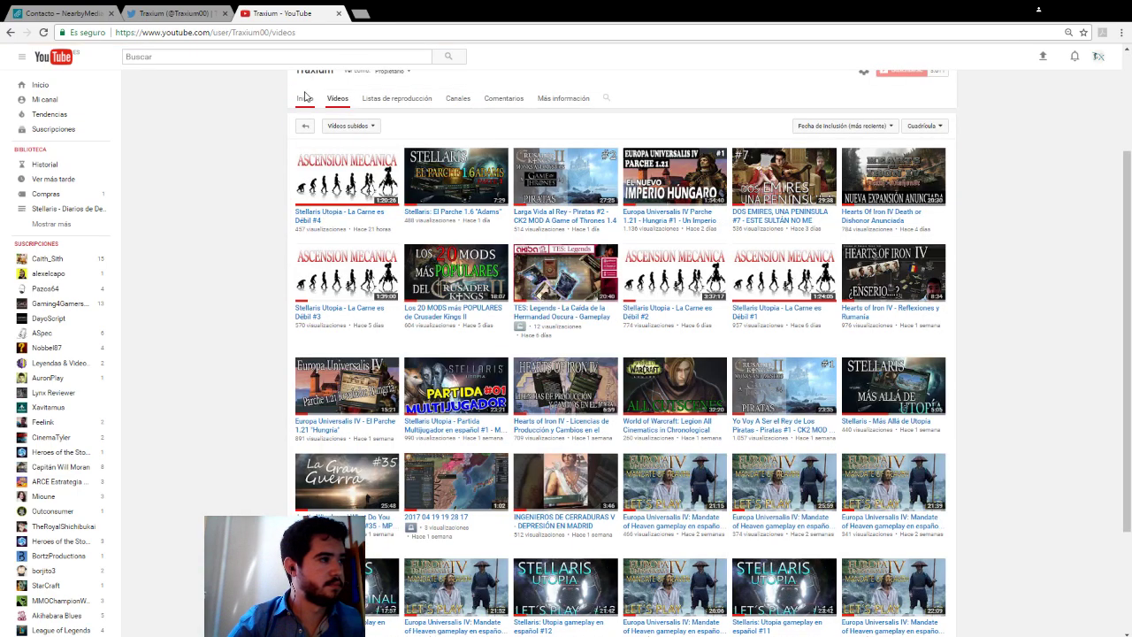
pyautogui.click(306, 97)
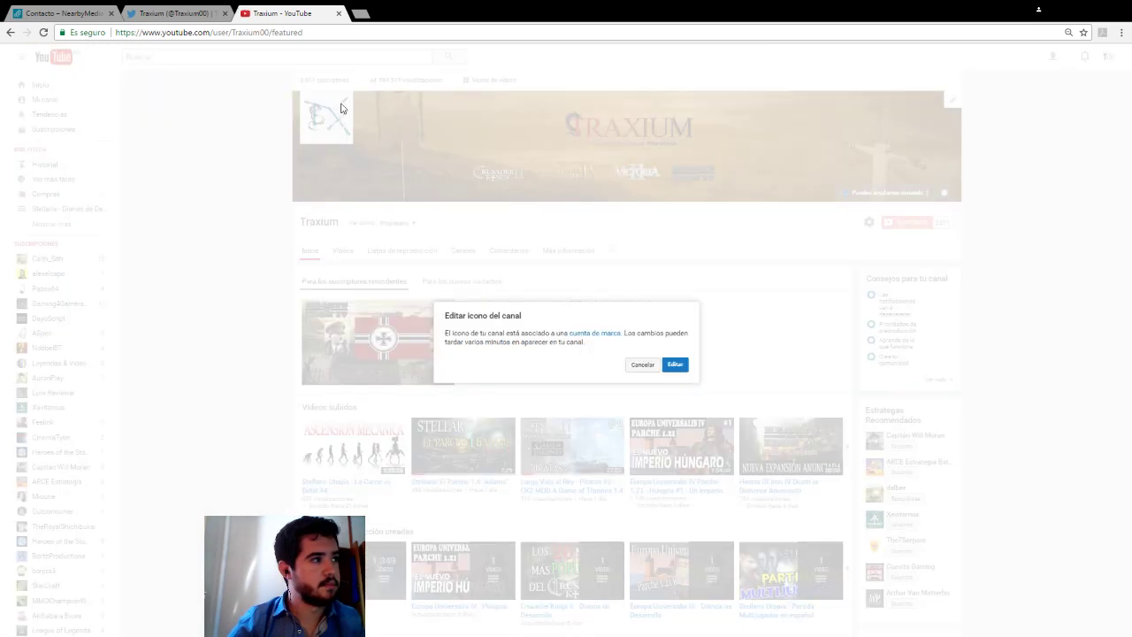
# Step: Reopen the channel icon editor from YouTube to check the Google profile photo, and close the profile page
pyautogui.click(336, 106)
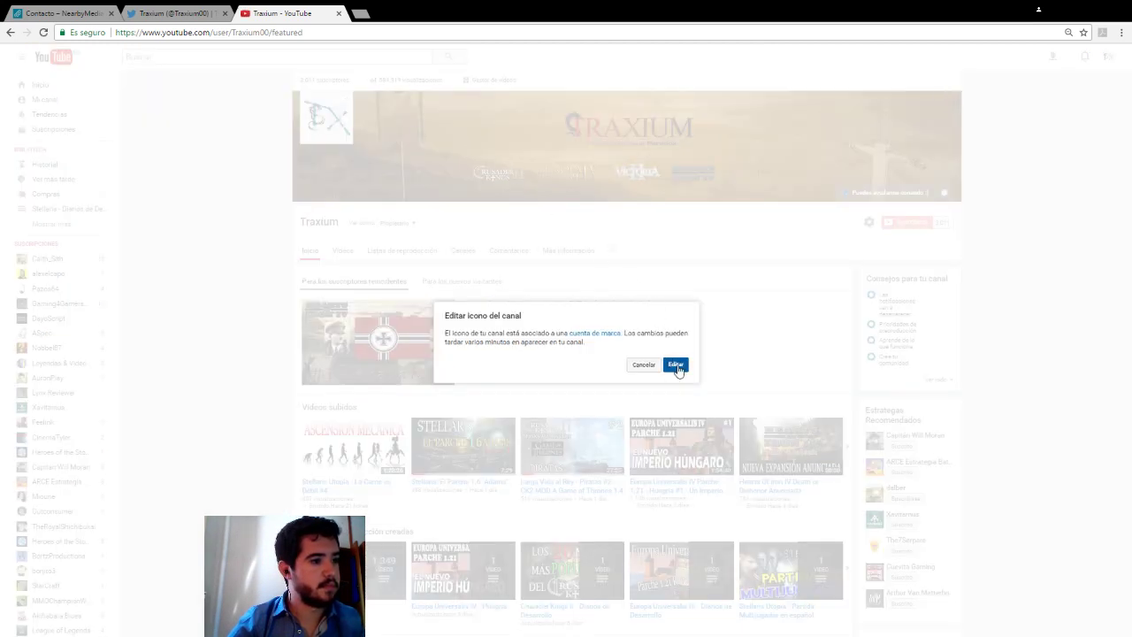
pyautogui.click(674, 365)
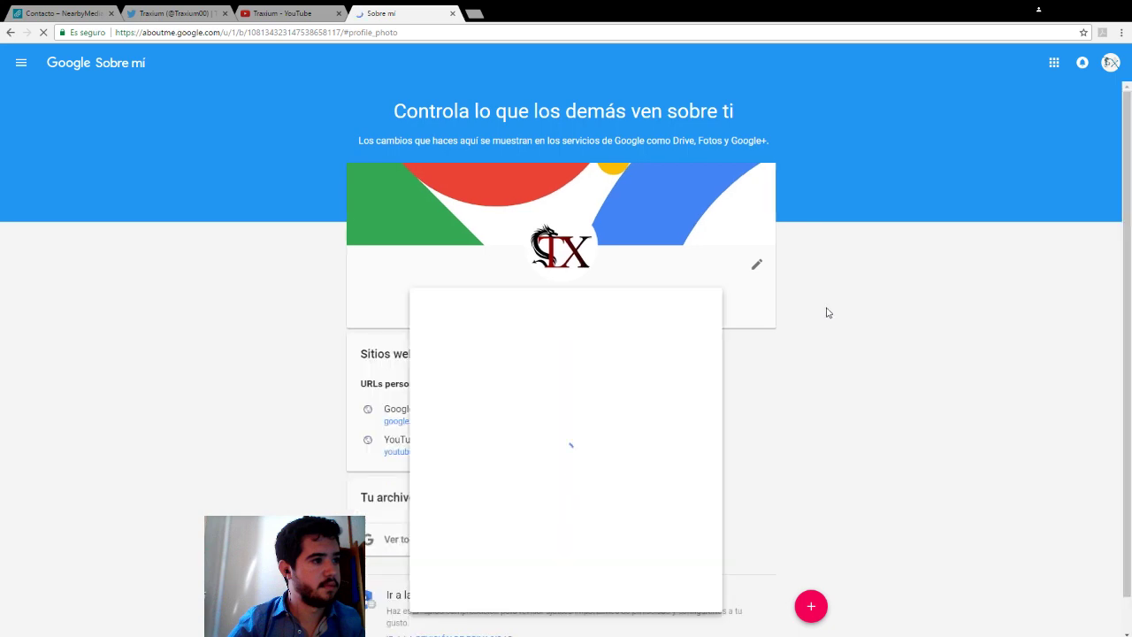
pyautogui.hotkey('ctrl', 'w')
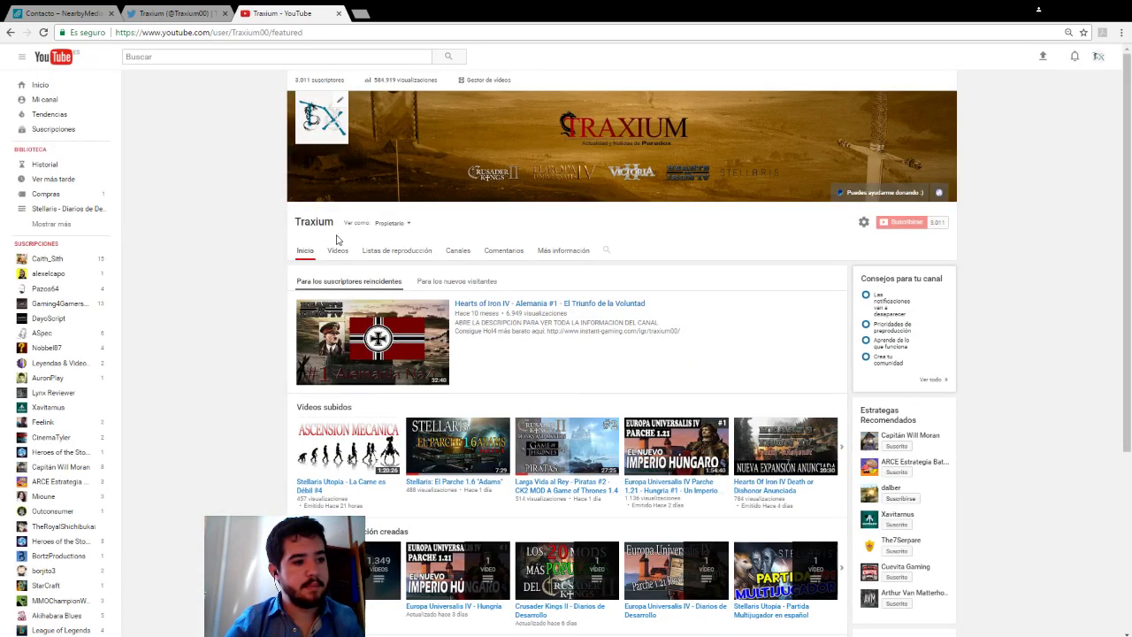
# Step: Examine the video thumbnails in the channel's uploads and in the YouTube subscriptions feed
pyautogui.click(342, 252)
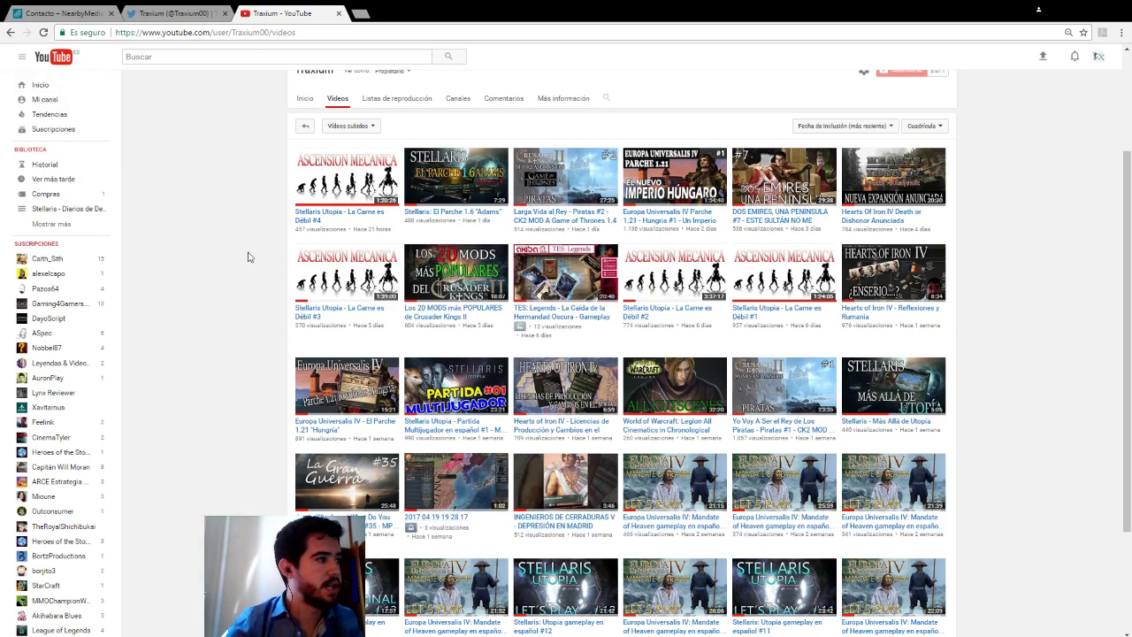
pyautogui.click(66, 129)
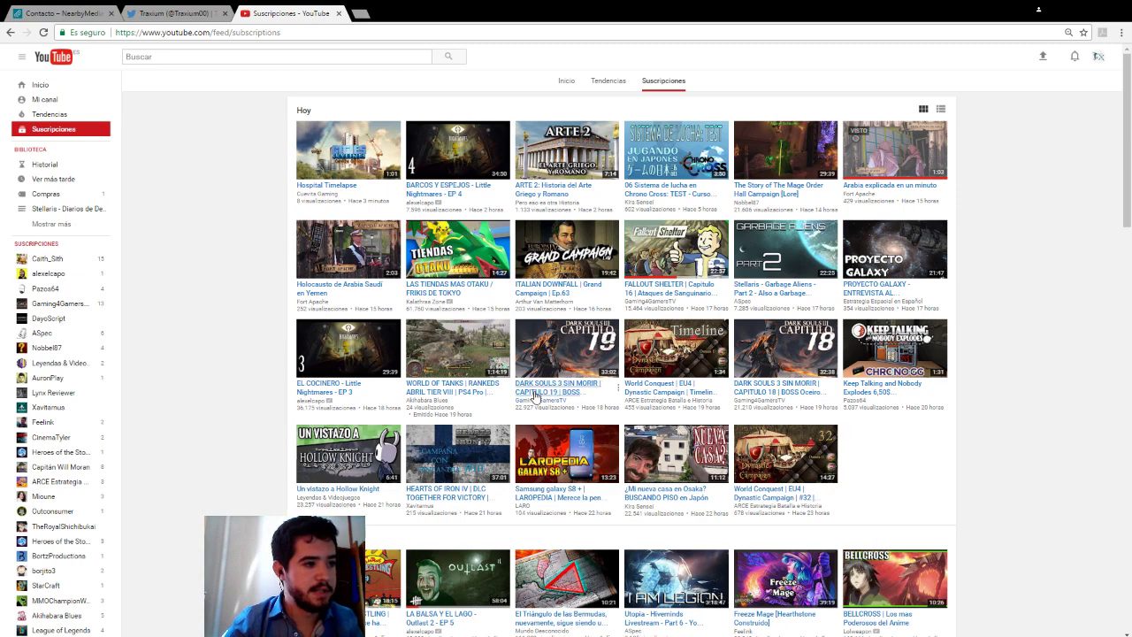
pyautogui.scroll(-3, 973, 478)
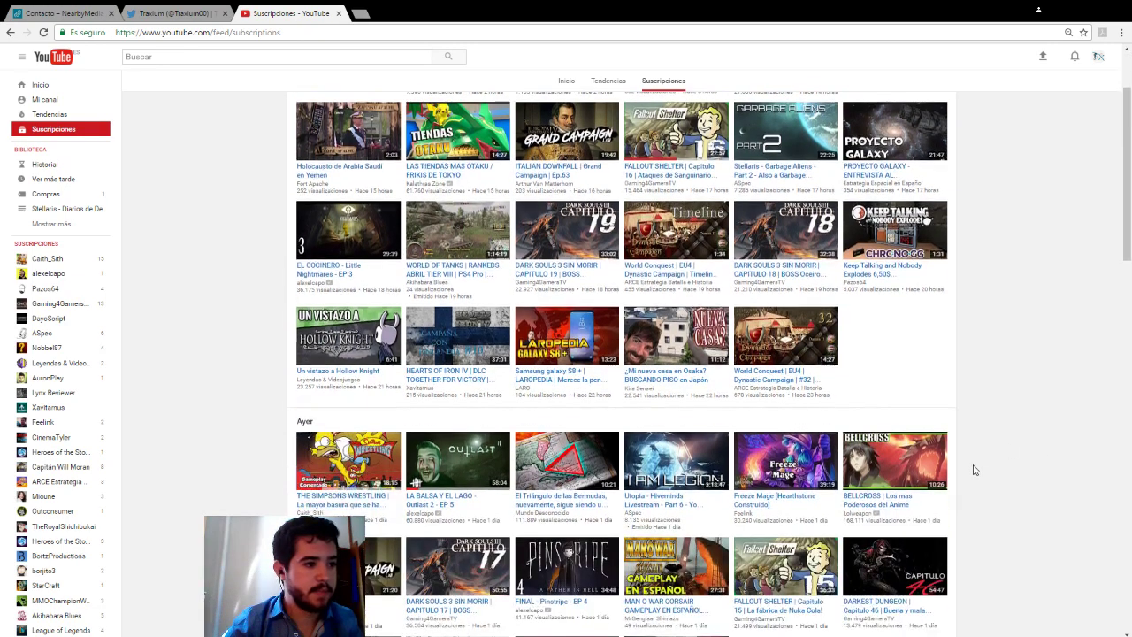
pyautogui.scroll(3, 966, 445)
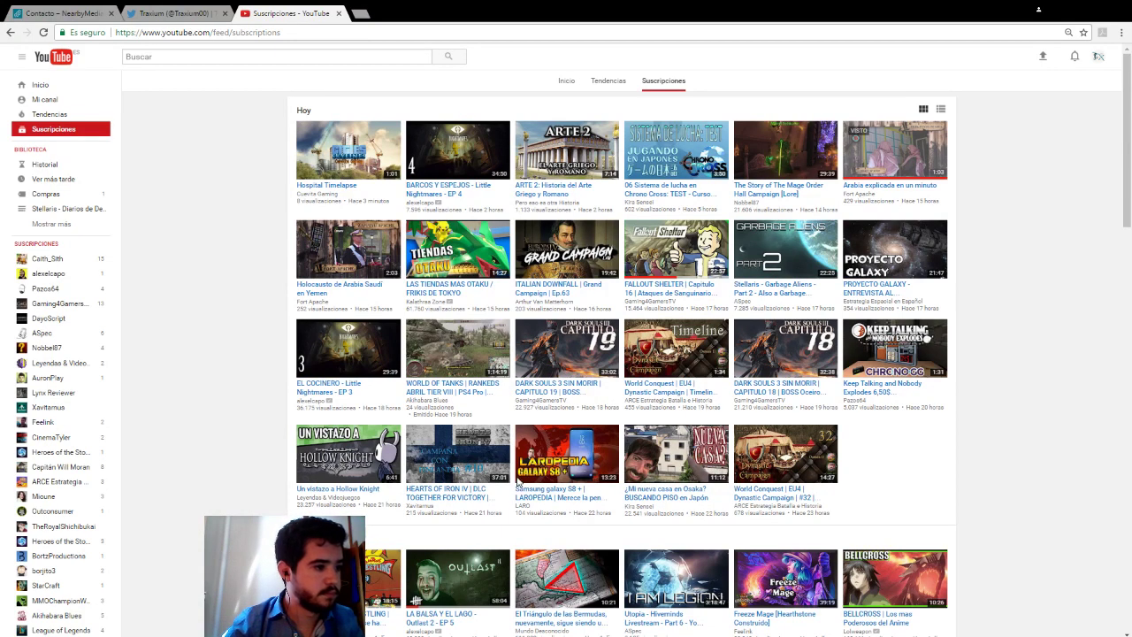
# Step: Switch to Photoshop and bring the HUNGRIA.psd thumbnail into view on the recorded display in a maximized window
pyautogui.hotkey('alt', 'Tab')
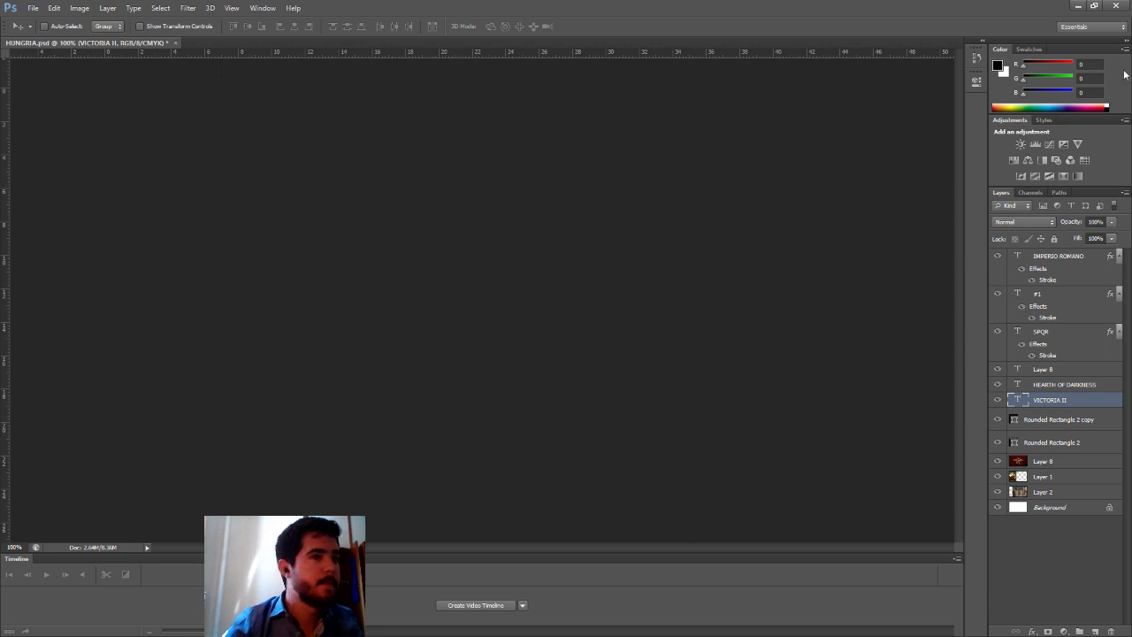
pyautogui.click(1094, 5)
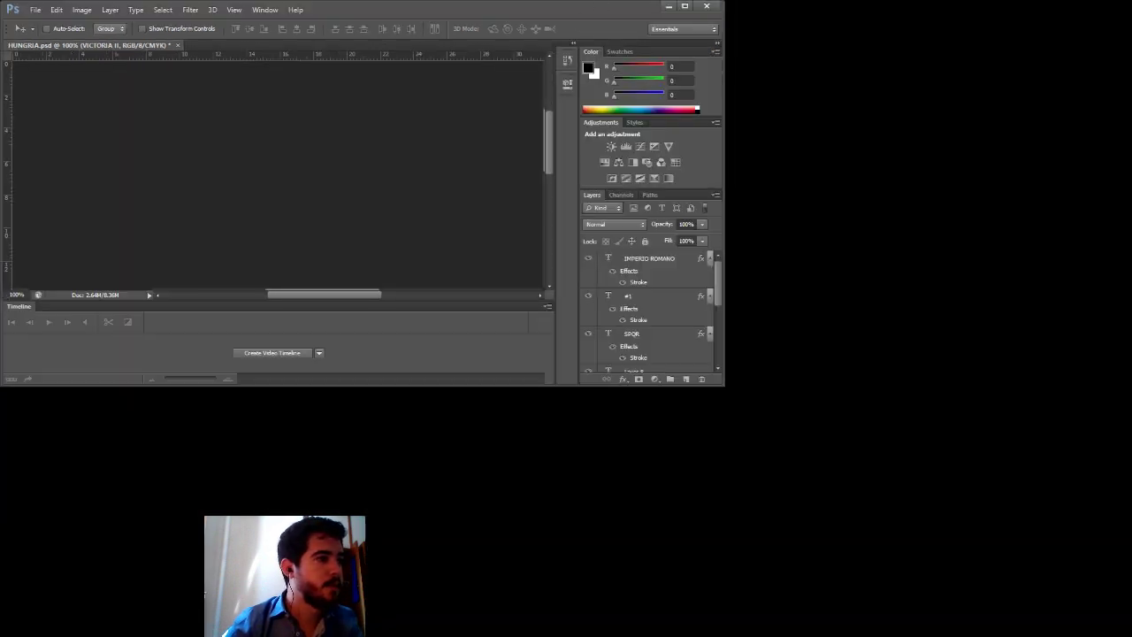
pyautogui.click(684, 5)
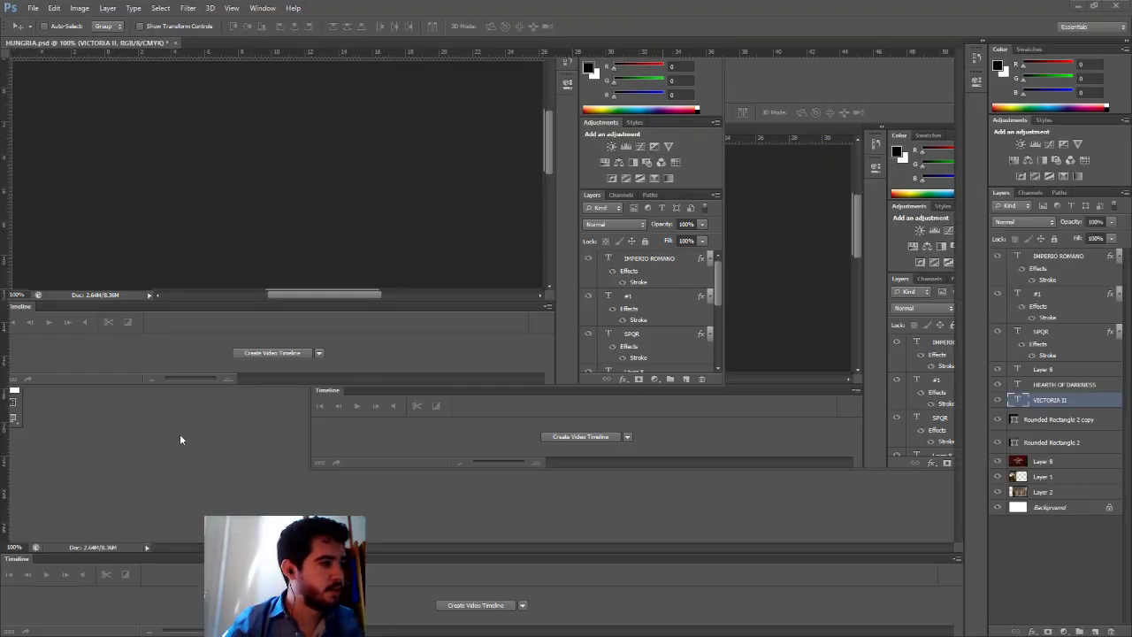
pyautogui.click(174, 386)
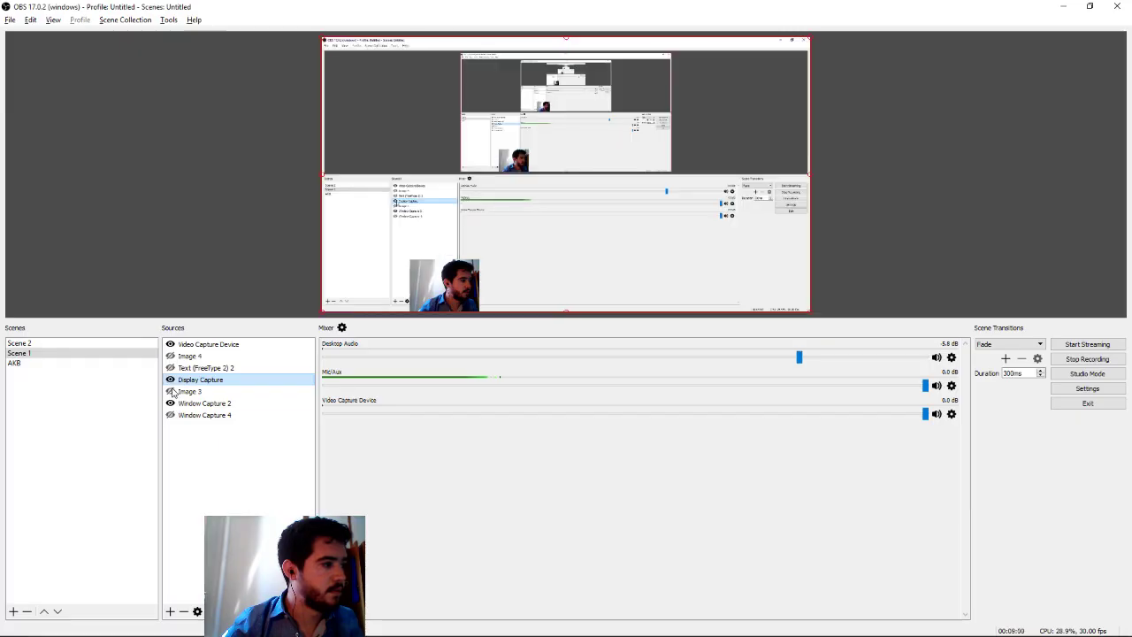
pyautogui.click(1062, 6)
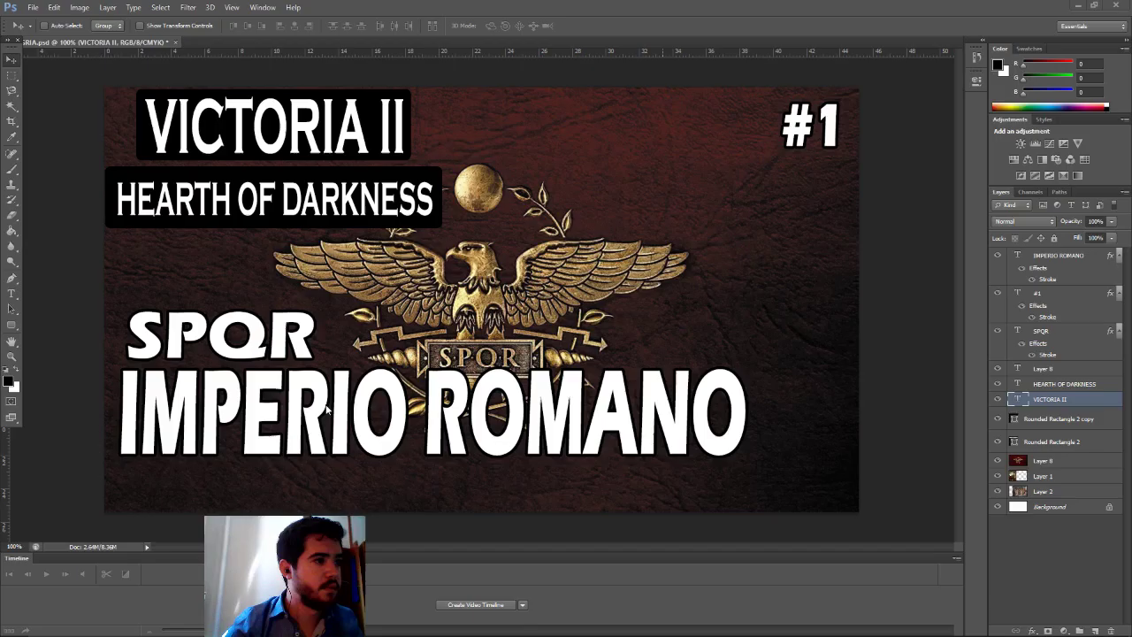
pyautogui.click(1095, 7)
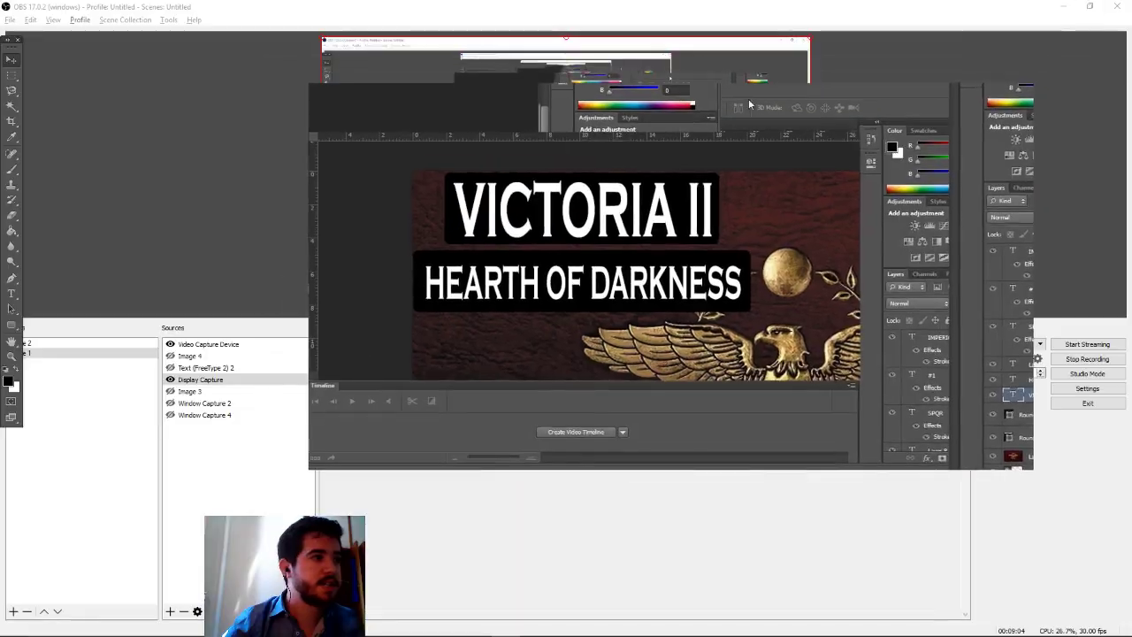
pyautogui.moveTo(718, 90); pyautogui.dragTo(423, 7)
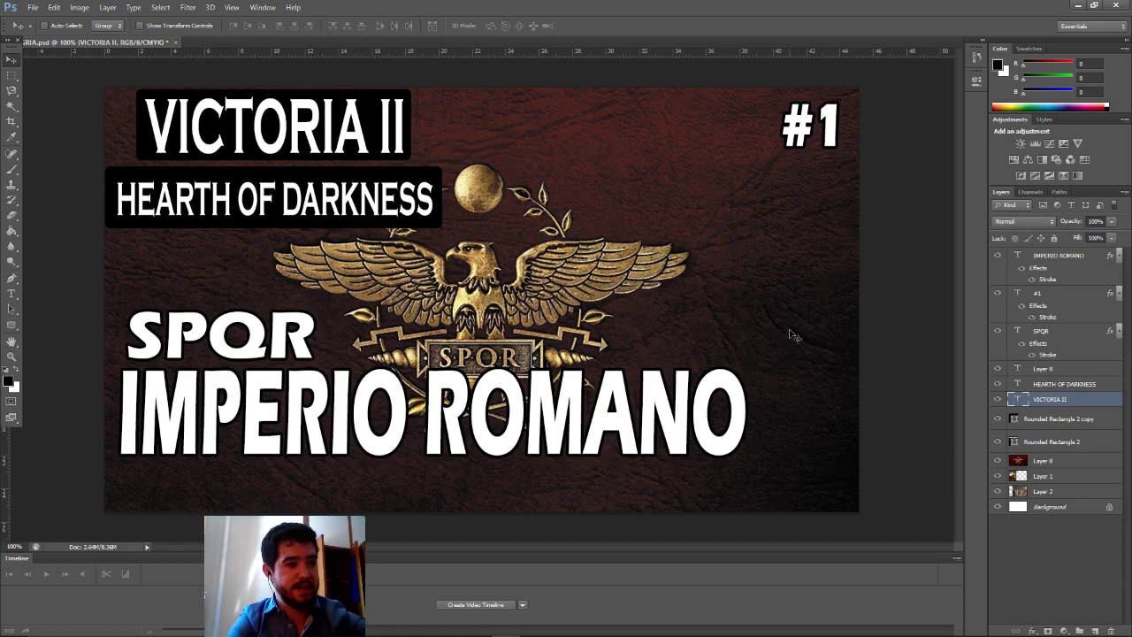
# Step: Move the HEARTH OF DARKNESS text and its black rounded rectangle slightly right and down, away from the canvas edge
pyautogui.moveTo(283, 633)
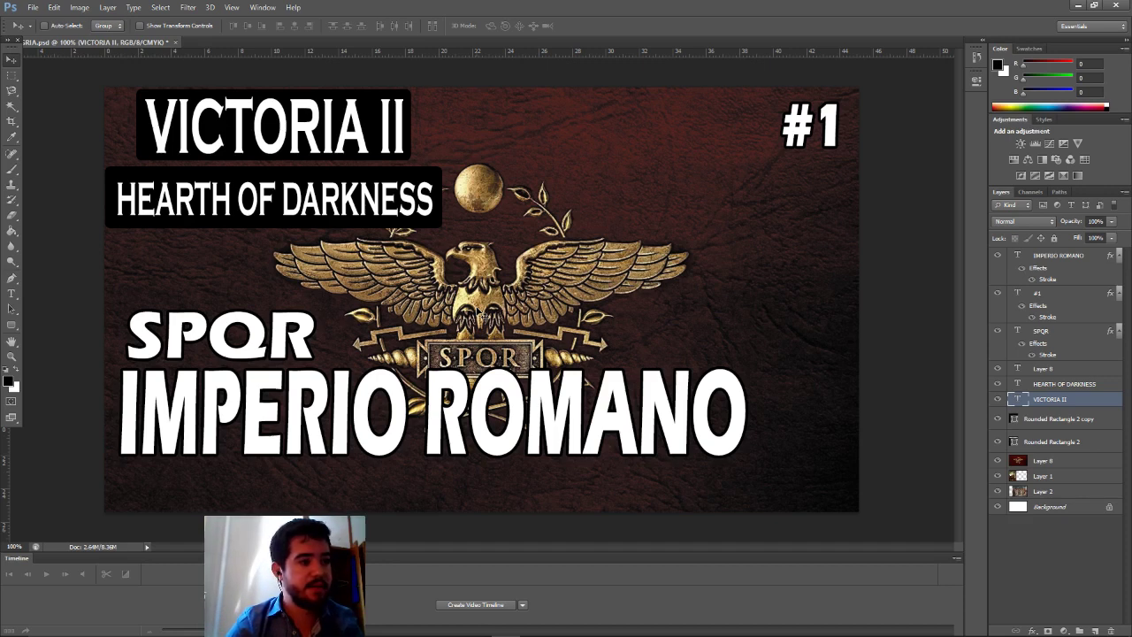
pyautogui.click(1040, 418)
pyautogui.click(1057, 441)
pyautogui.moveTo(416, 209); pyautogui.dragTo(474, 225)
pyautogui.click(1064, 384)
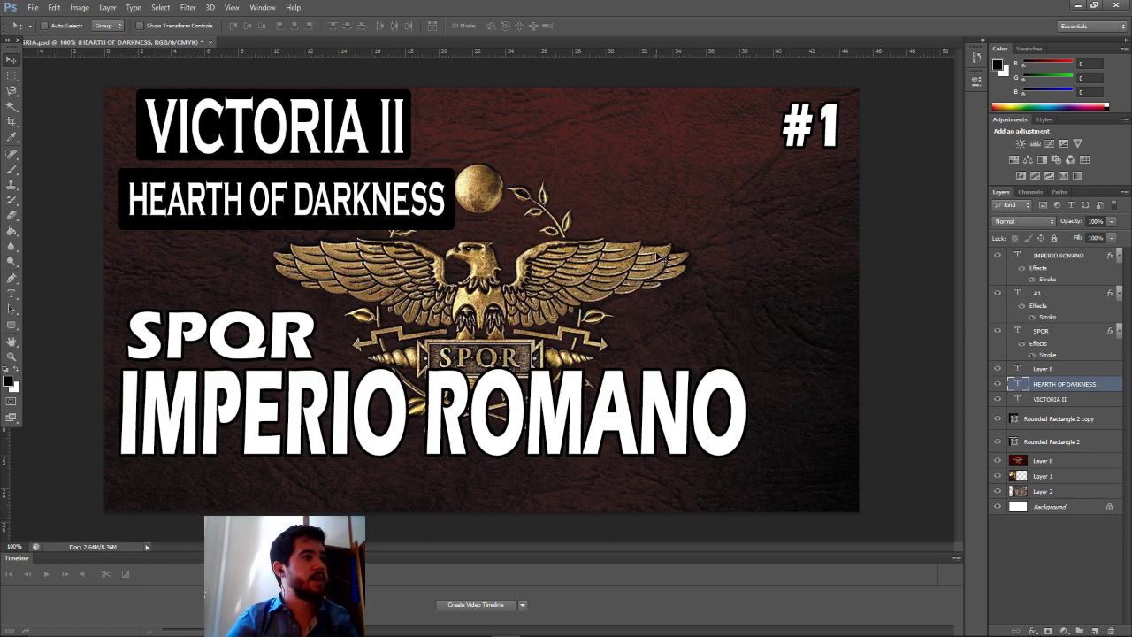
# Step: Shift the VICTORIA II title and its black rounded rectangle slightly right and down, above the HEARTH OF DARKNESS label
pyautogui.click(1059, 419)
pyautogui.click(1052, 441)
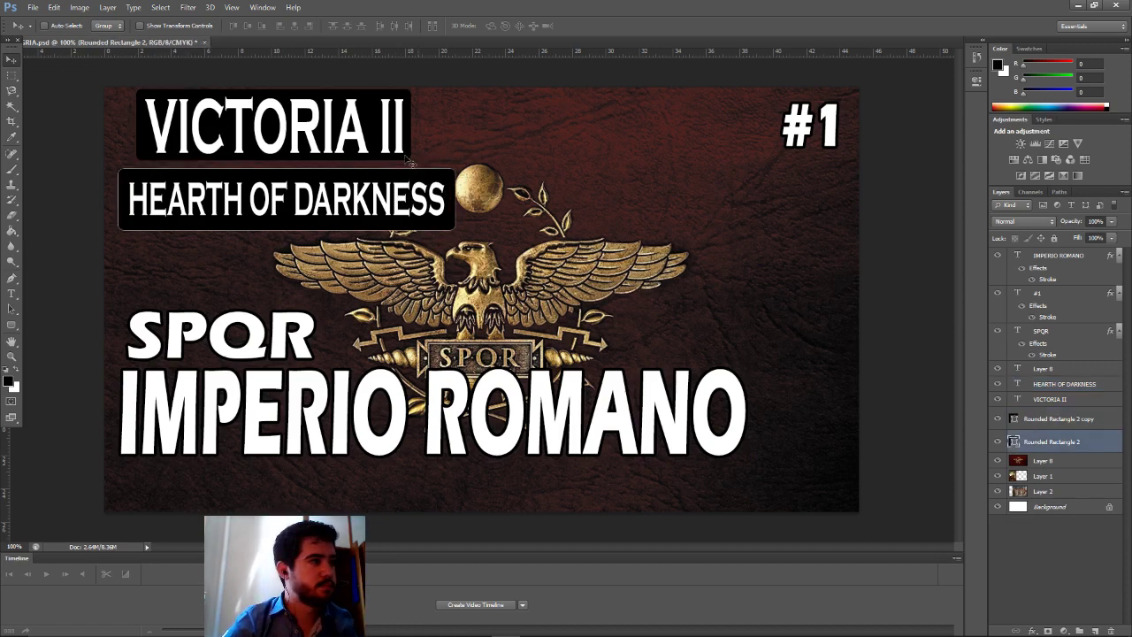
pyautogui.keyDown('ctrl'); pyautogui.click(405, 158); pyautogui.keyUp('ctrl')
pyautogui.moveTo(404, 157); pyautogui.dragTo(414, 161)
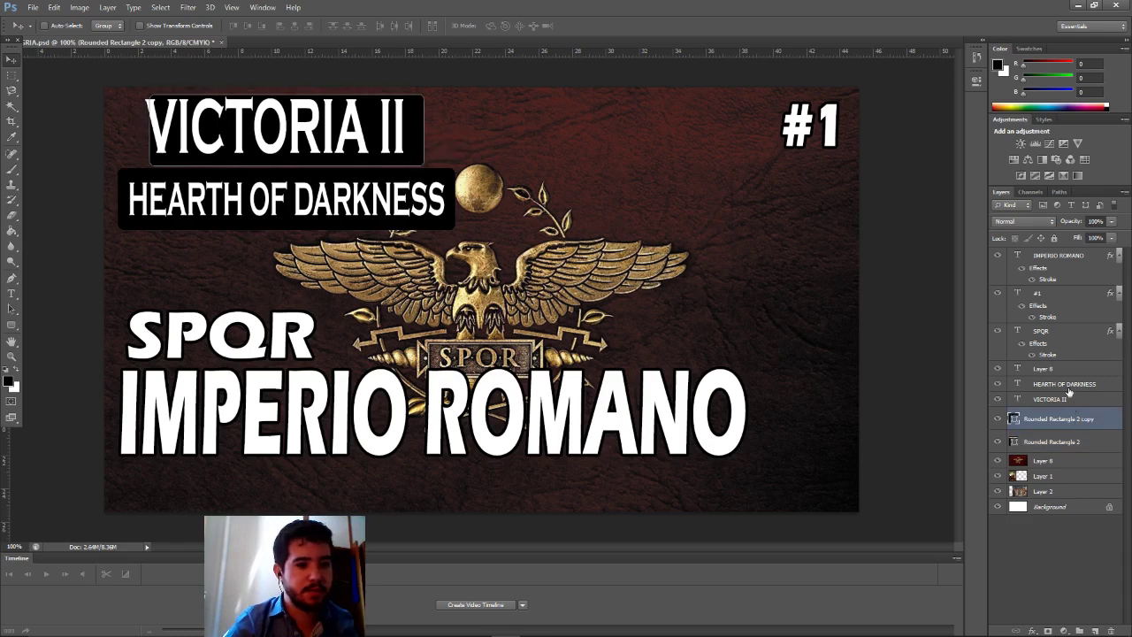
pyautogui.click(1068, 399)
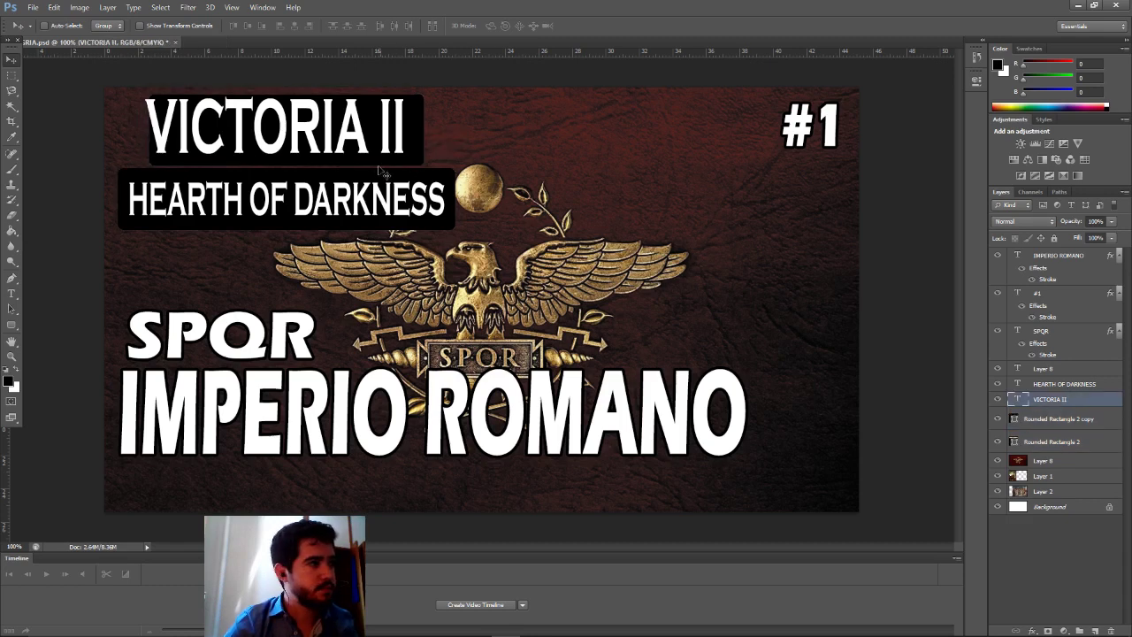
pyautogui.moveTo(359, 156); pyautogui.dragTo(368, 161)
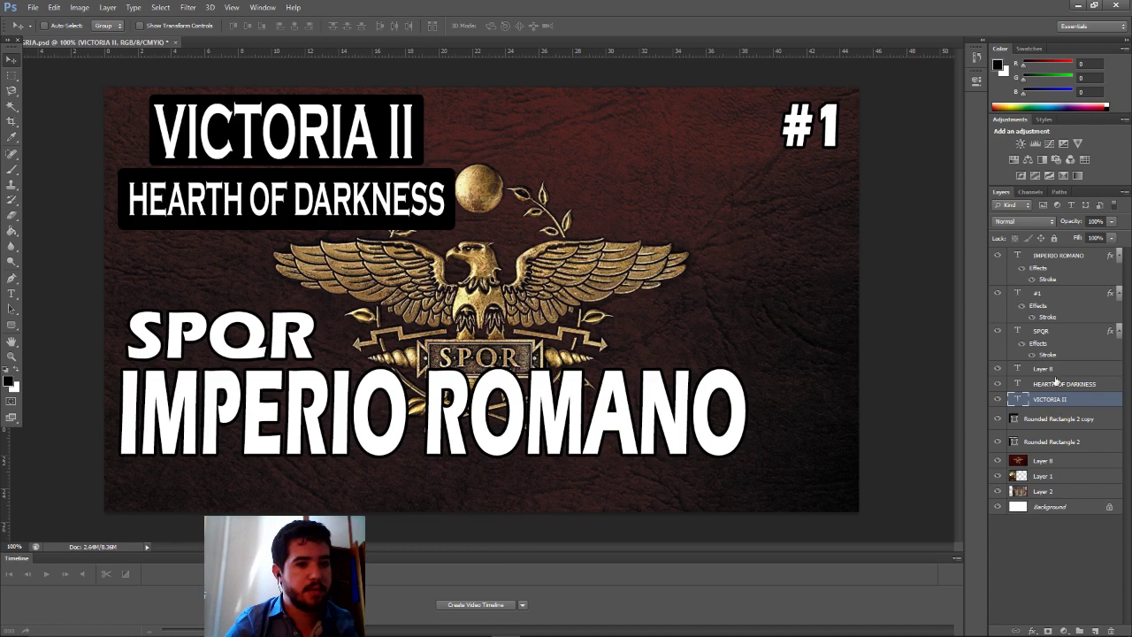
# Step: Move the IMPERIO ROMANO text slightly down and to the right
pyautogui.click(1055, 383)
pyautogui.click(1046, 369)
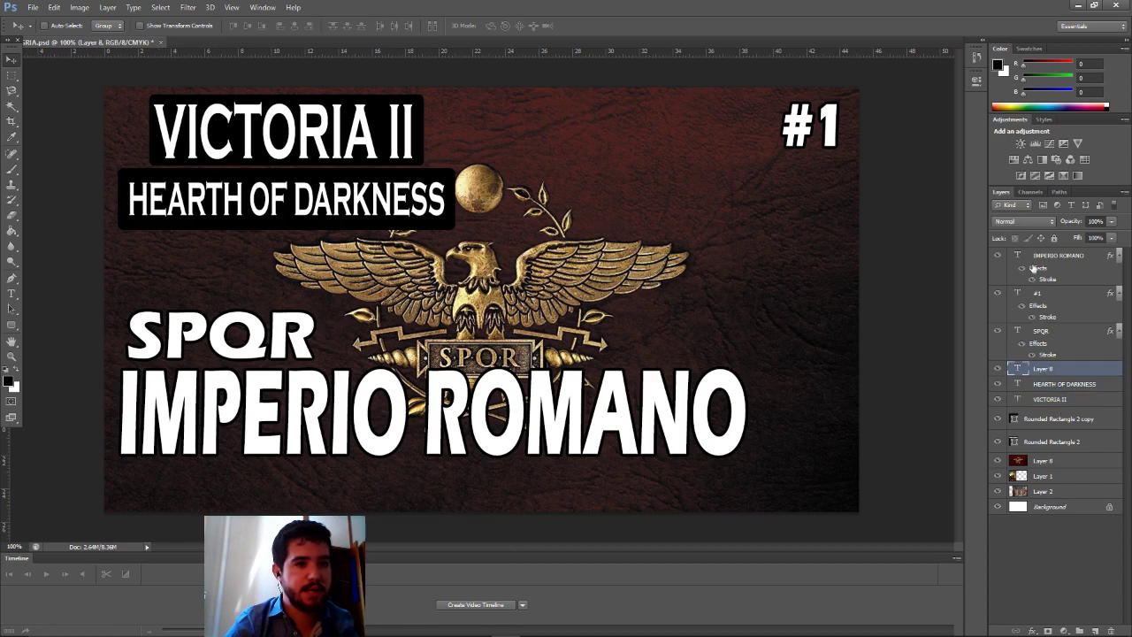
pyautogui.click(1058, 255)
pyautogui.moveTo(697, 409); pyautogui.dragTo(699, 423)
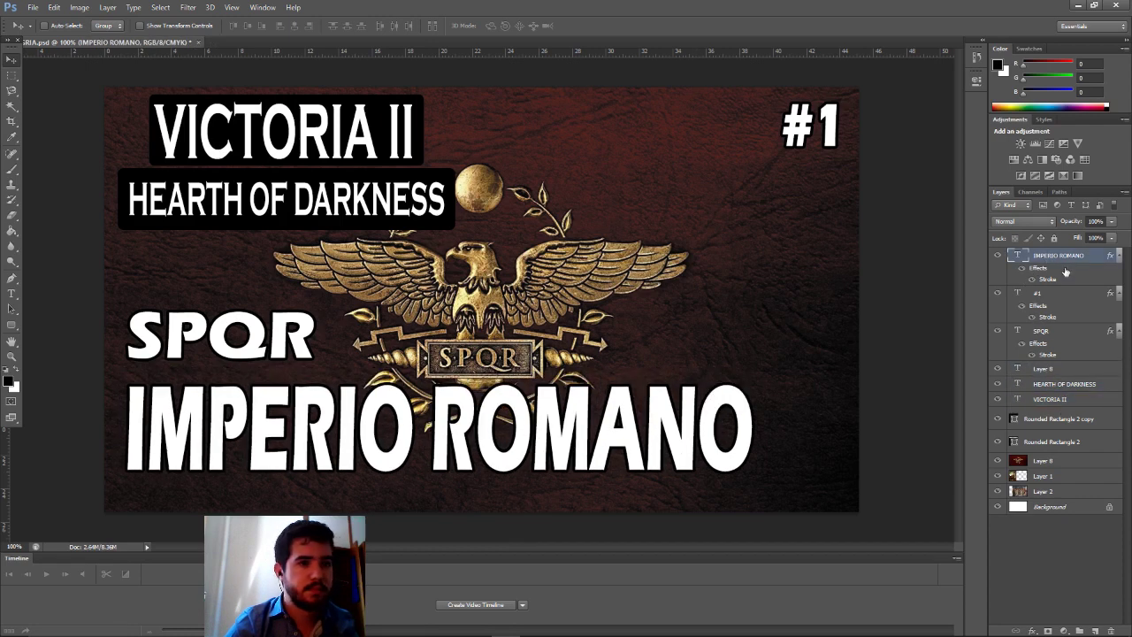
# Step: Move the SPQR text down to sit just above IMPERIO ROMANO and scale it to about 108%
pyautogui.click(1038, 294)
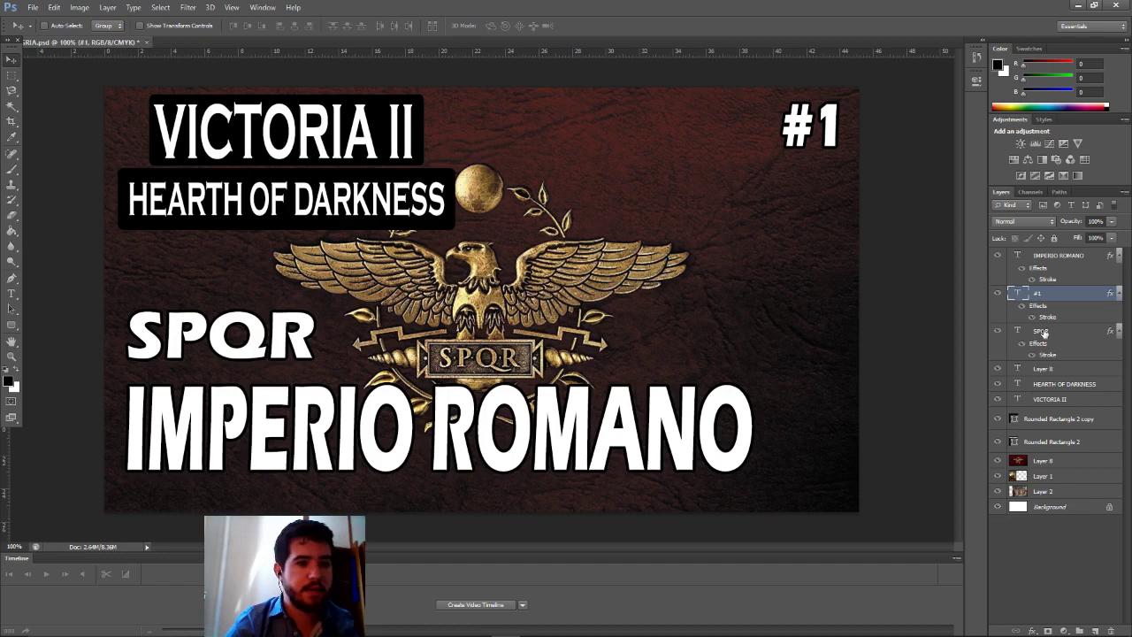
pyautogui.click(1041, 331)
pyautogui.moveTo(295, 335); pyautogui.dragTo(291, 349)
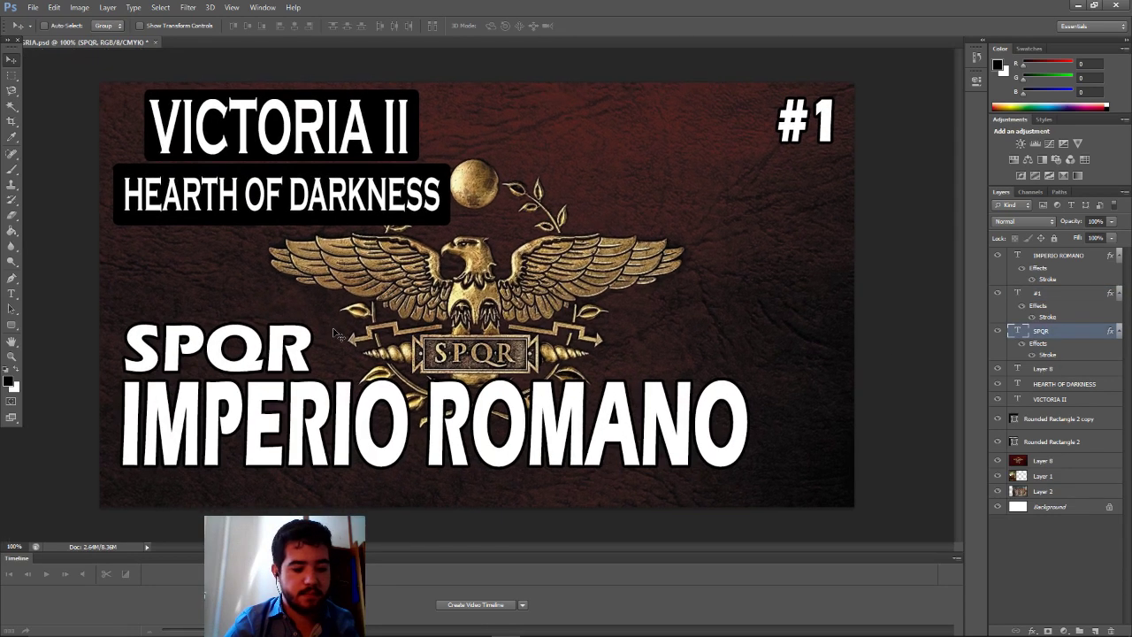
pyautogui.hotkey('ctrl', 't')
pyautogui.moveTo(314, 314); pyautogui.dragTo(328, 309)
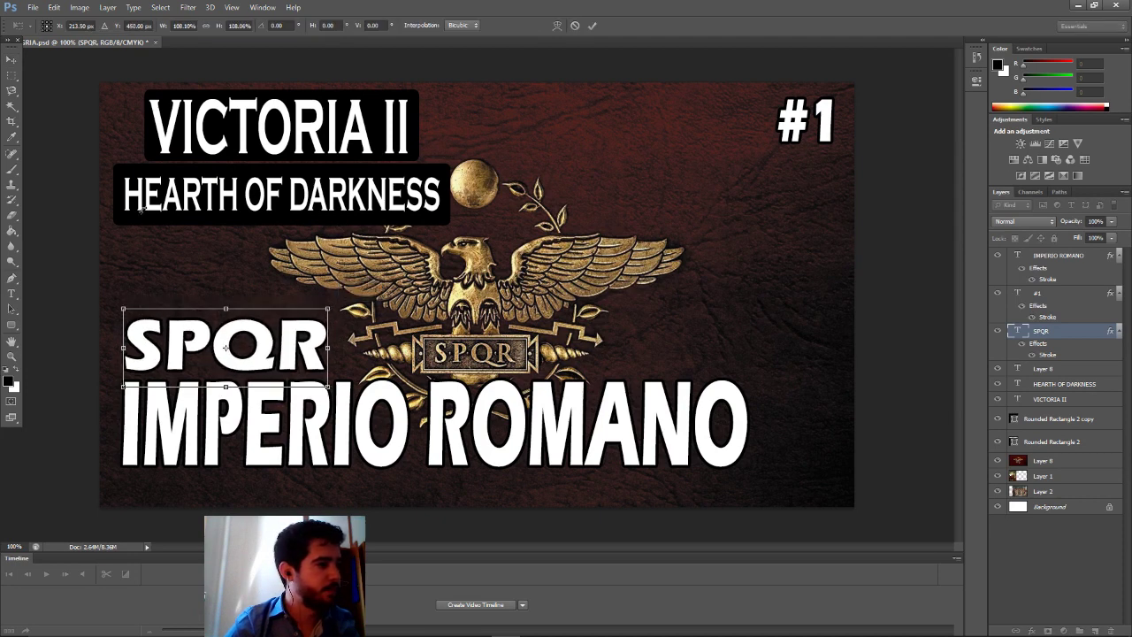
pyautogui.click(14, 78)
pyautogui.click(506, 243)
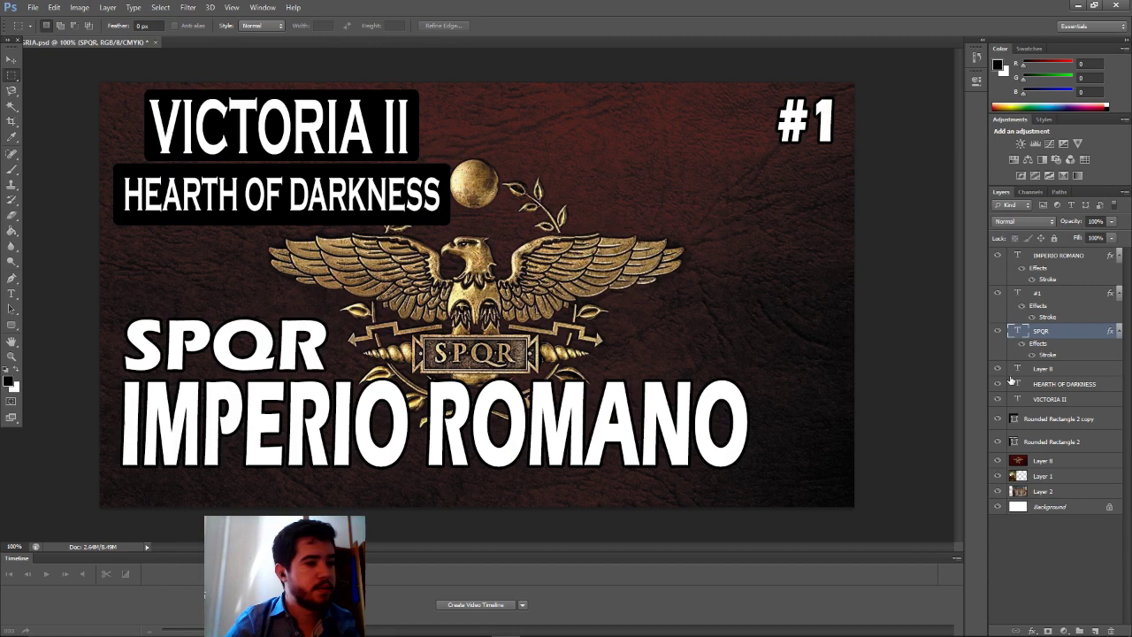
pyautogui.rightClick(1039, 332)
pyautogui.click(894, 179)
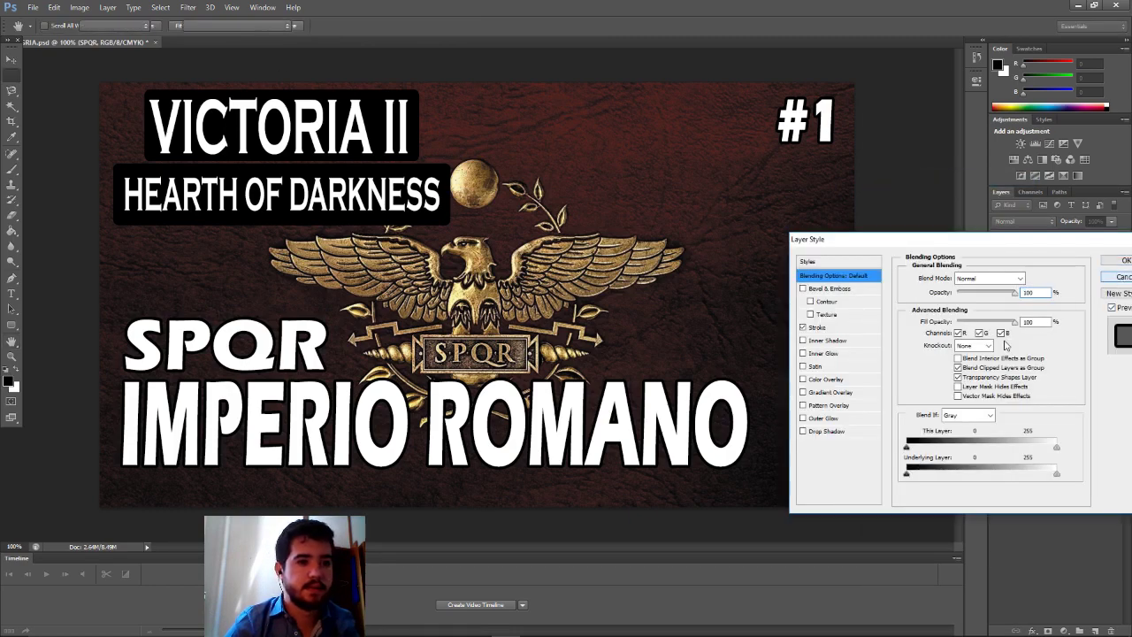
pyautogui.click(1122, 260)
# Step: Change the font of the SPQR text to Impact
pyautogui.doubleClick(1017, 330)
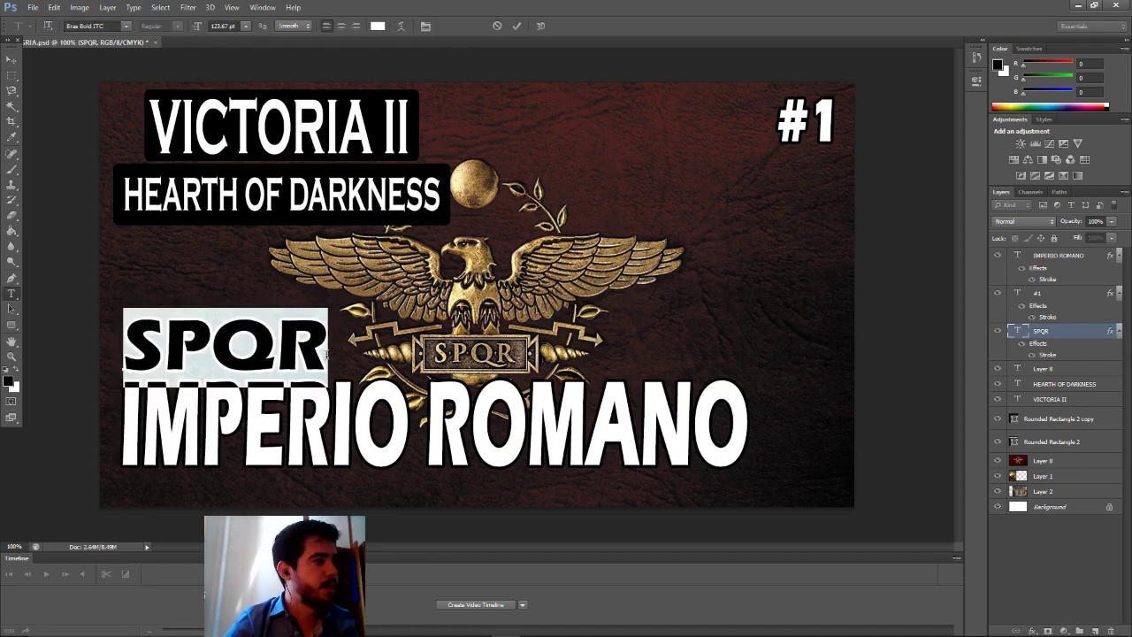
pyautogui.click(123, 27)
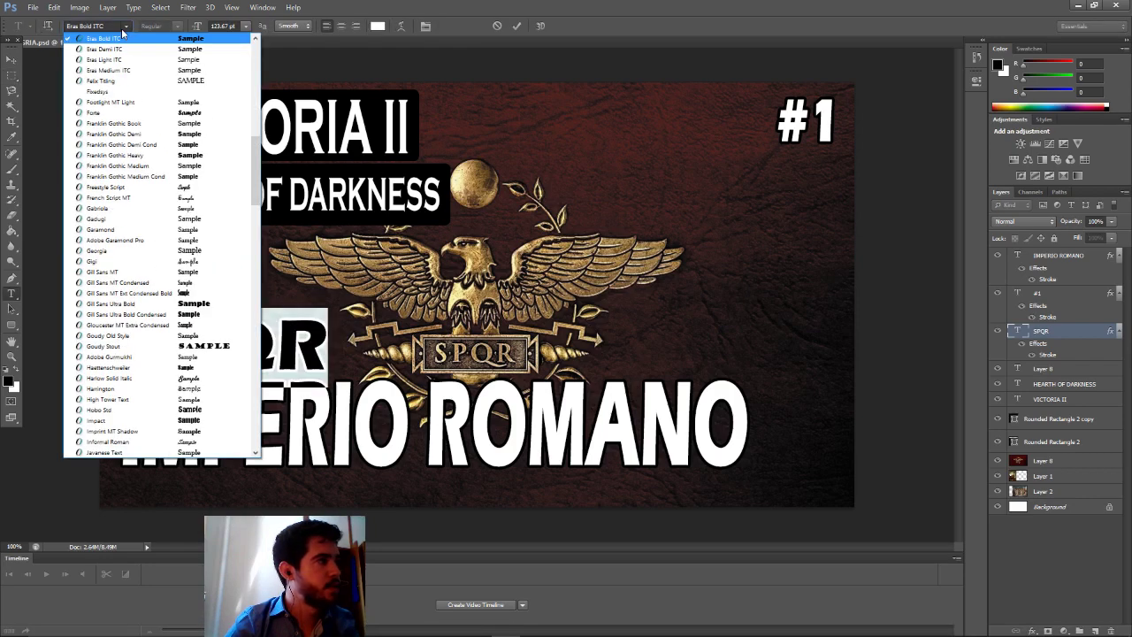
pyautogui.click(97, 27)
pyautogui.click(98, 26)
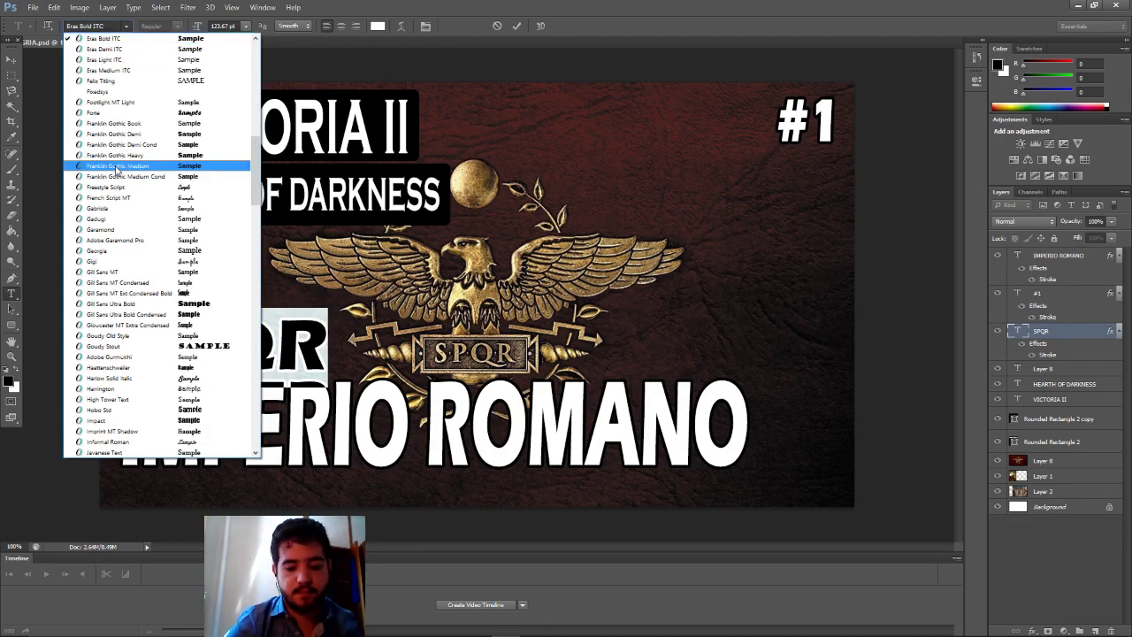
pyautogui.scroll(12, 132, 212)
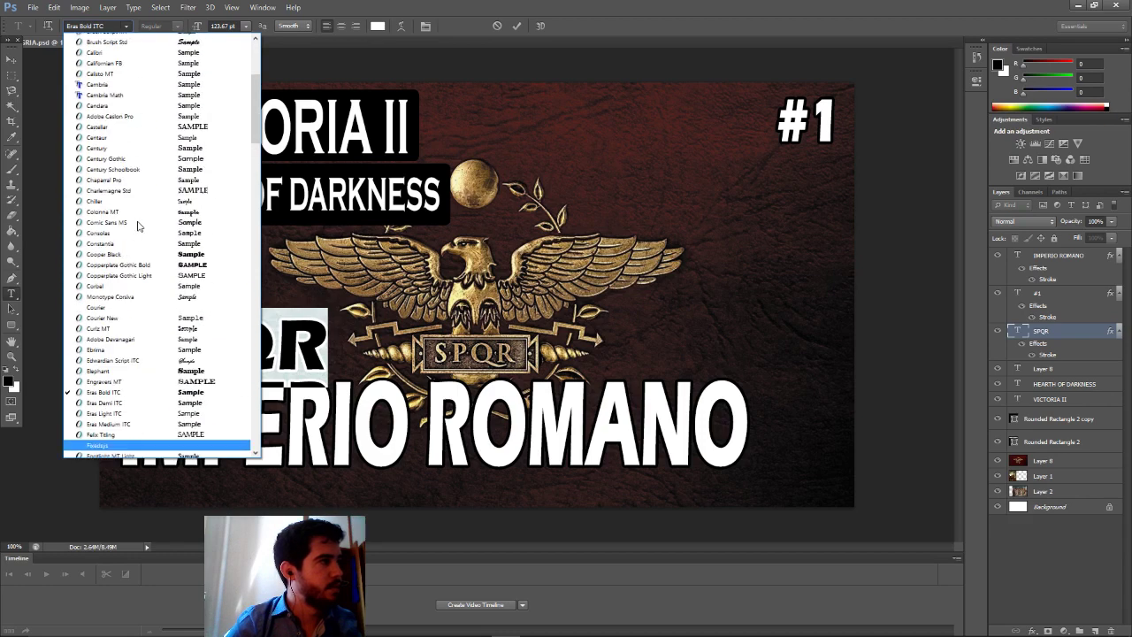
pyautogui.scroll(-12, 132, 226)
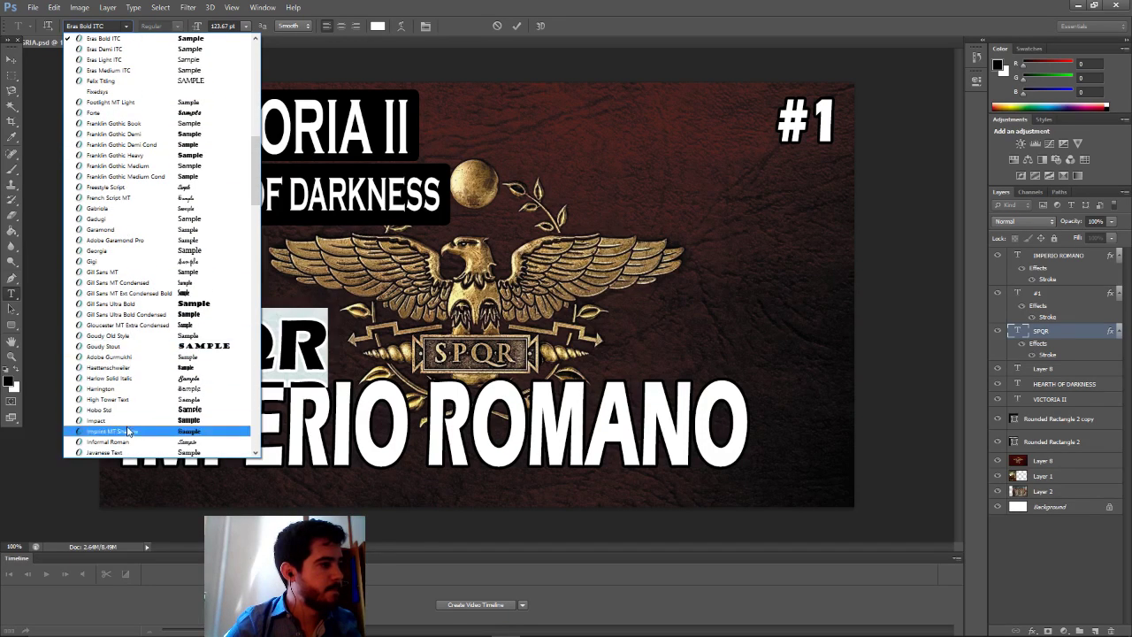
pyautogui.scroll(-1, 129, 432)
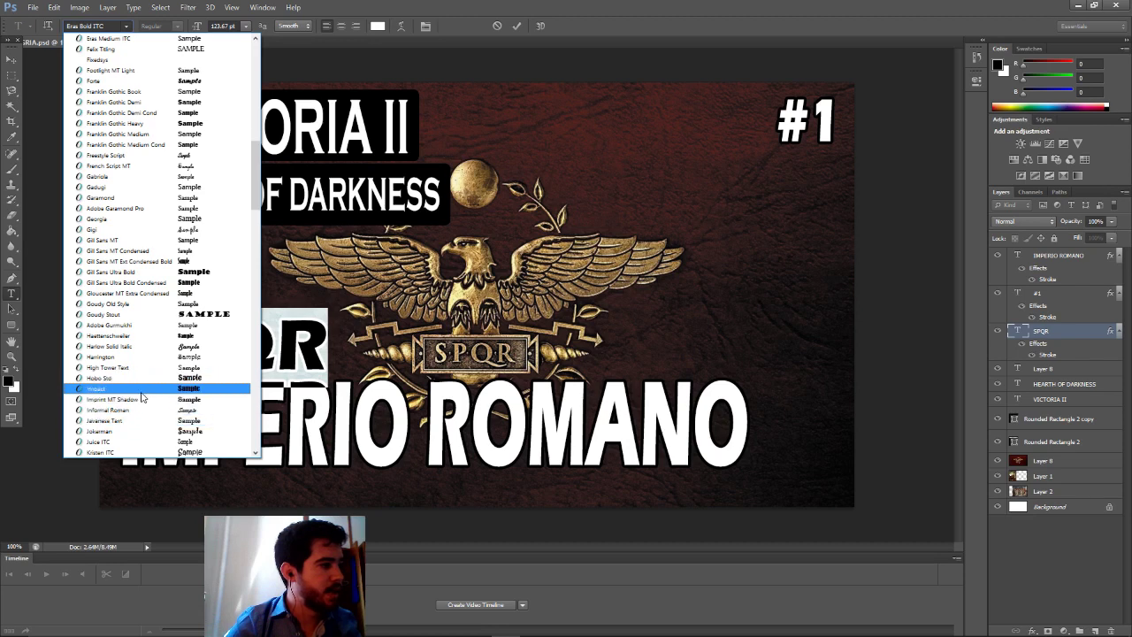
pyautogui.click(142, 389)
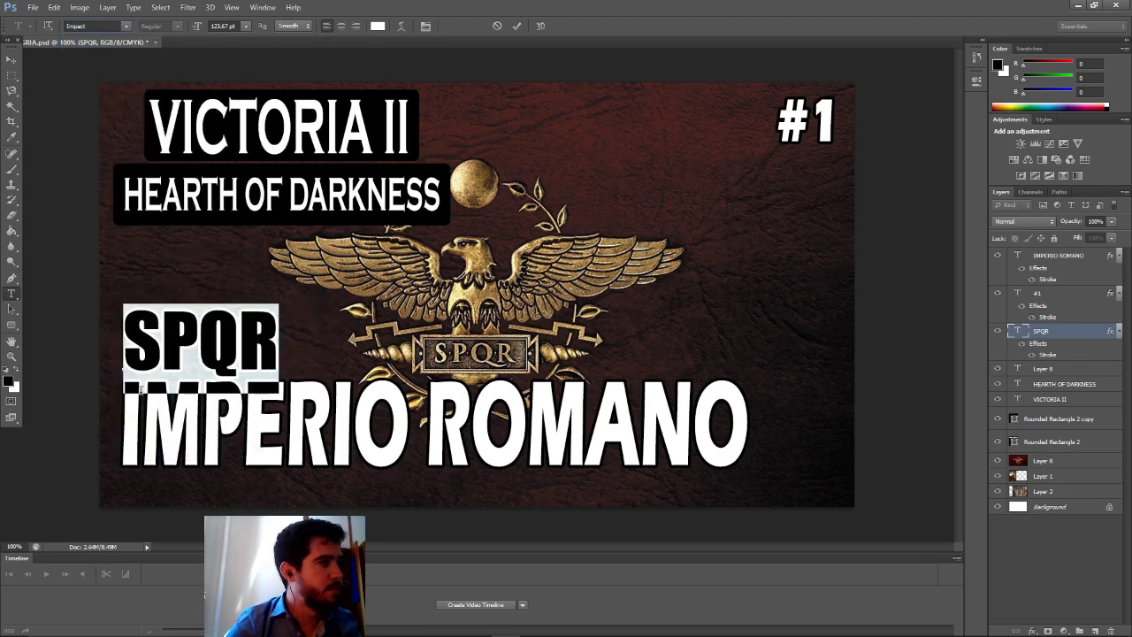
pyautogui.click(11, 59)
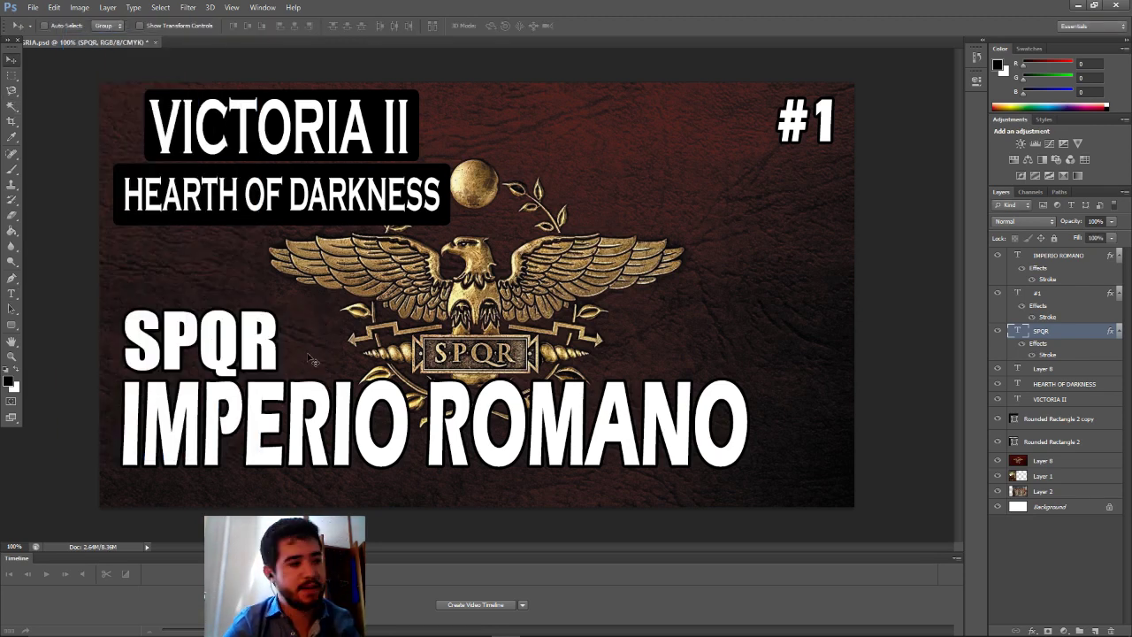
# Step: Thicken the black outside stroke around the SPQR text in its layer style
pyautogui.rightClick(1024, 333)
pyautogui.click(1017, 342)
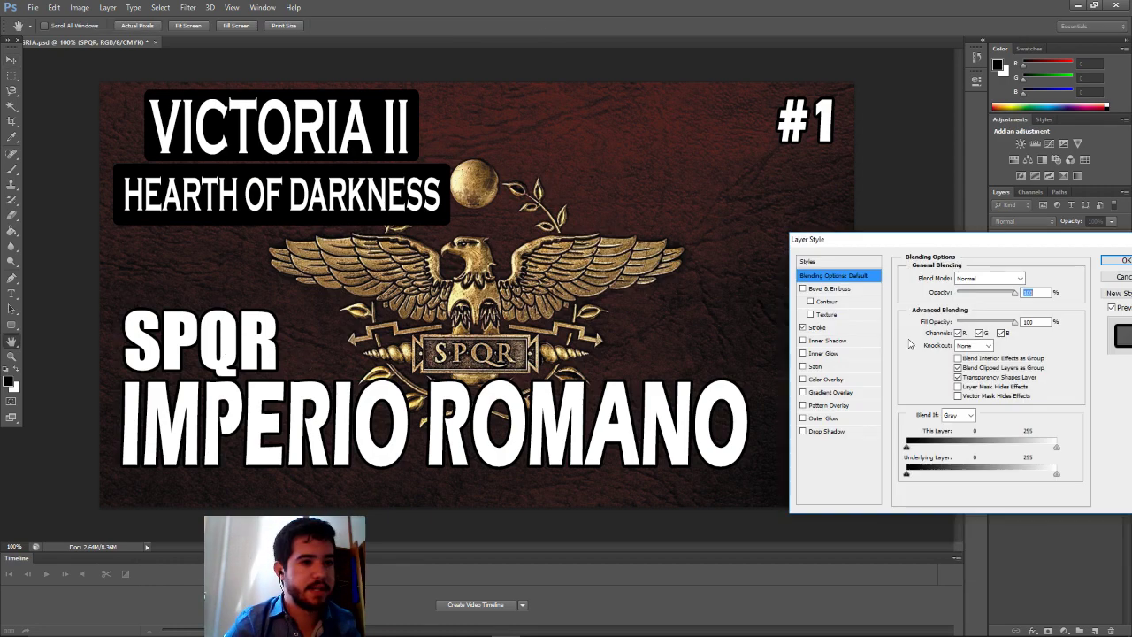
pyautogui.click(836, 329)
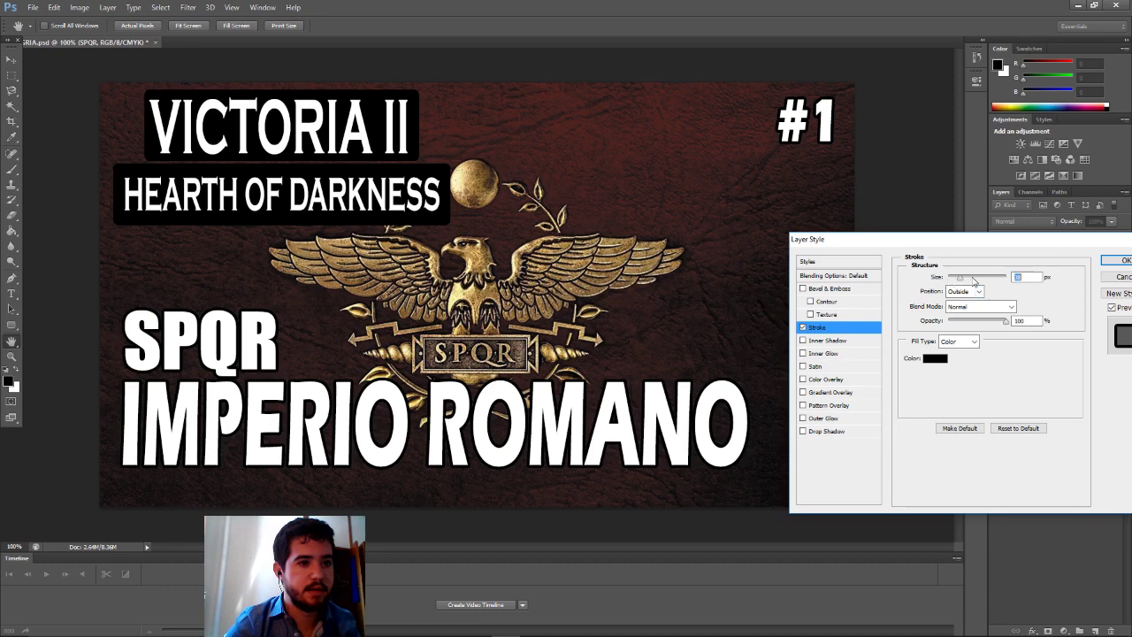
pyautogui.moveTo(974, 282); pyautogui.dragTo(954, 282)
pyautogui.click(1120, 260)
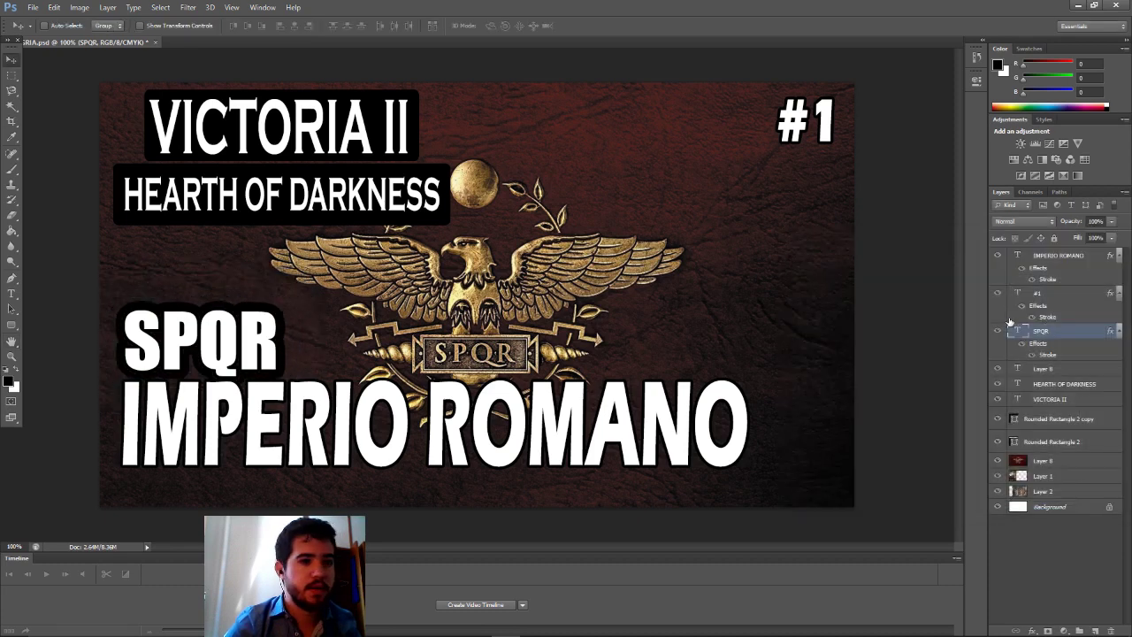
# Step: Replace the SPQR text with "cuando crees que no", and clear all the text from that layer
pyautogui.doubleClick(1015, 330)
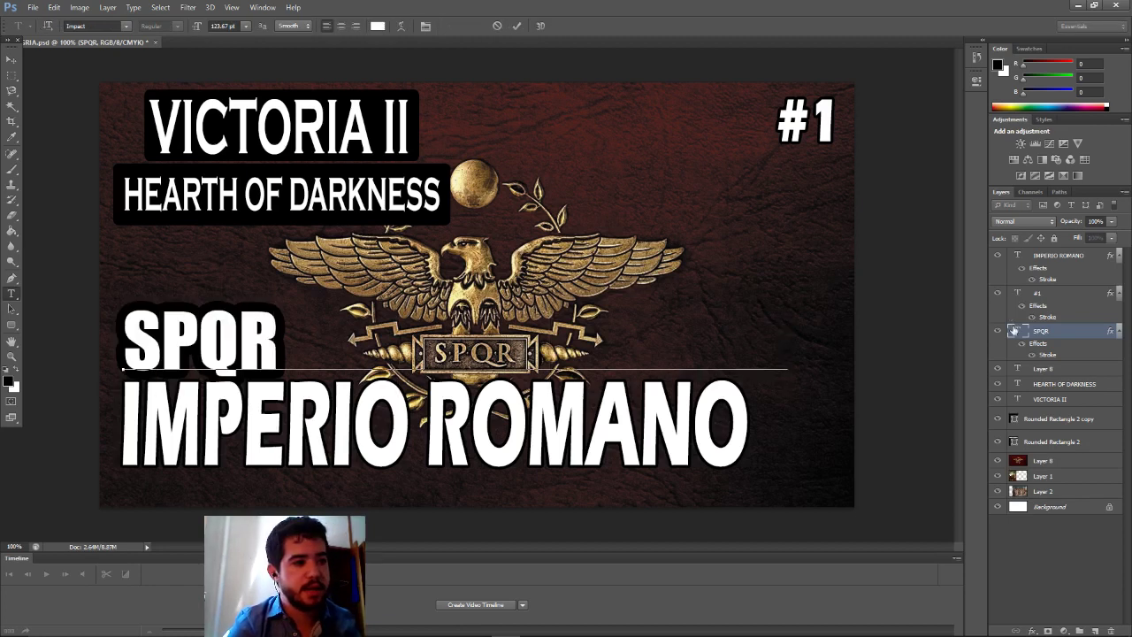
pyautogui.hotkey('ctrl', 'a')
pyautogui.write('cuando crees que nos')
pyautogui.press('BackSpace')
pyautogui.press('Left')
pyautogui.press('Left')
pyautogui.press('Left')
pyautogui.press('Left')
pyautogui.press('Left')
pyautogui.press('Left')
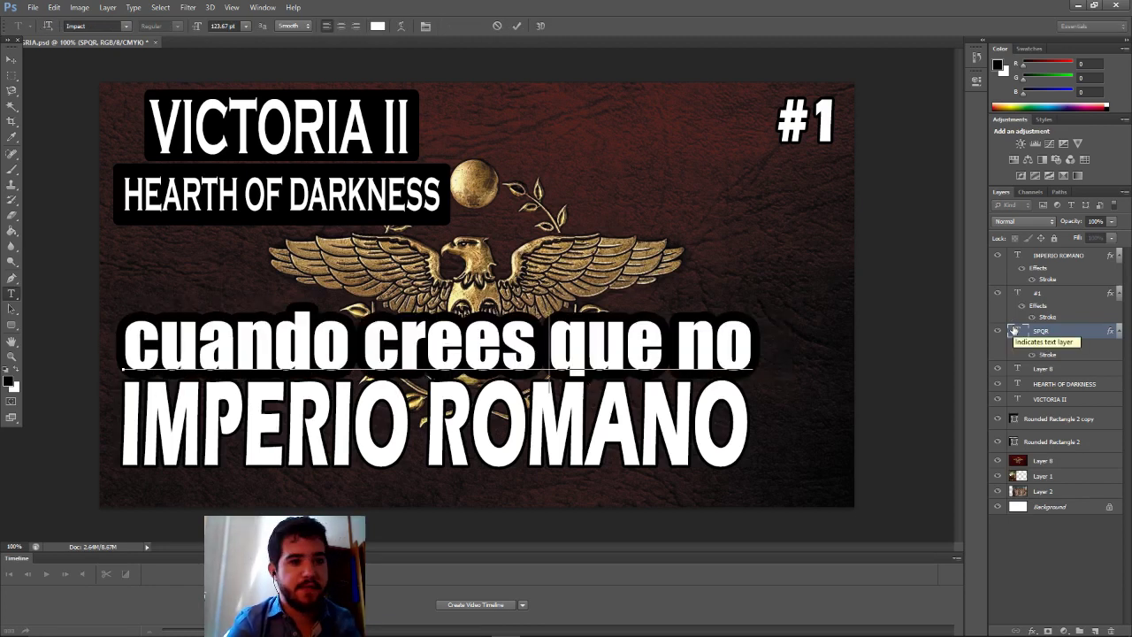
pyautogui.press('Left')
pyautogui.press('Left')
pyautogui.press('Left')
pyautogui.press('Left')
pyautogui.press('Left')
pyautogui.press('Left')
pyautogui.press('Left')
pyautogui.press('Left')
pyautogui.press('Left')
pyautogui.press('Left')
pyautogui.press('Left')
pyautogui.press('Left')
pyautogui.press('Left')
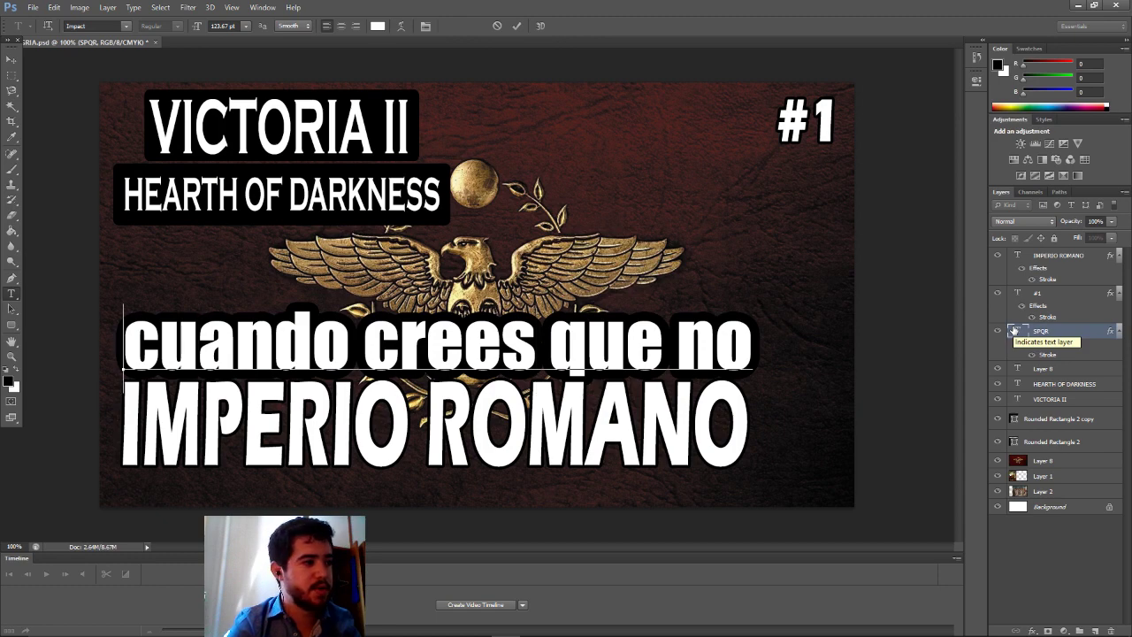
pyautogui.hotkey('ctrl', 'a')
pyautogui.press('Delete')
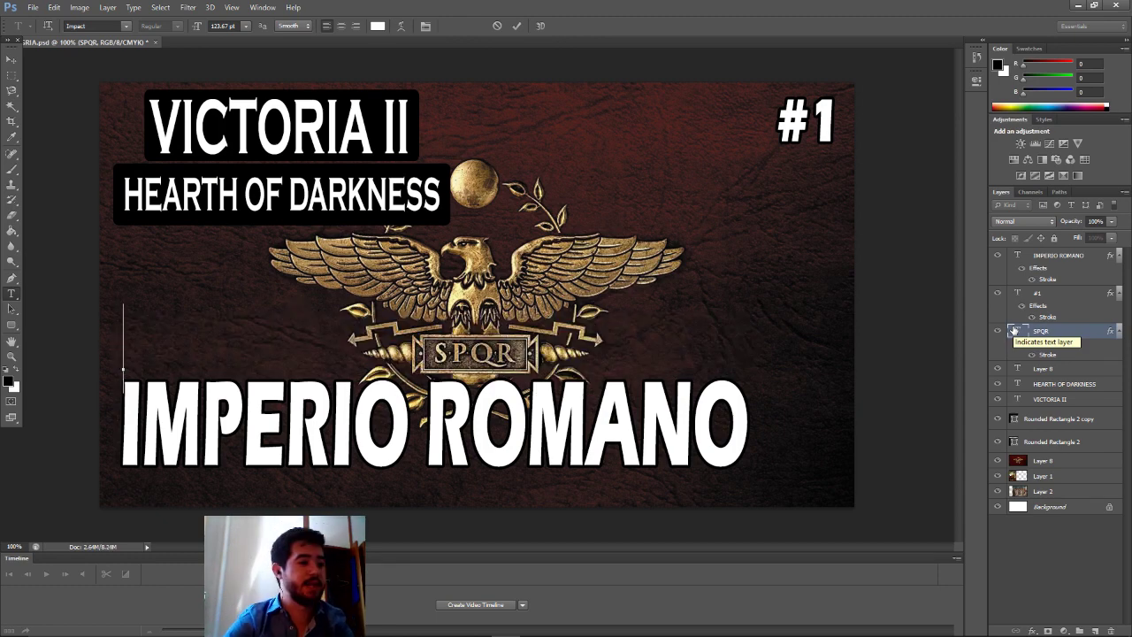
# Step: Switch to YouTube in the Chrome browser and open the Mi canal page
pyautogui.hotkey('alt', 'Tab')
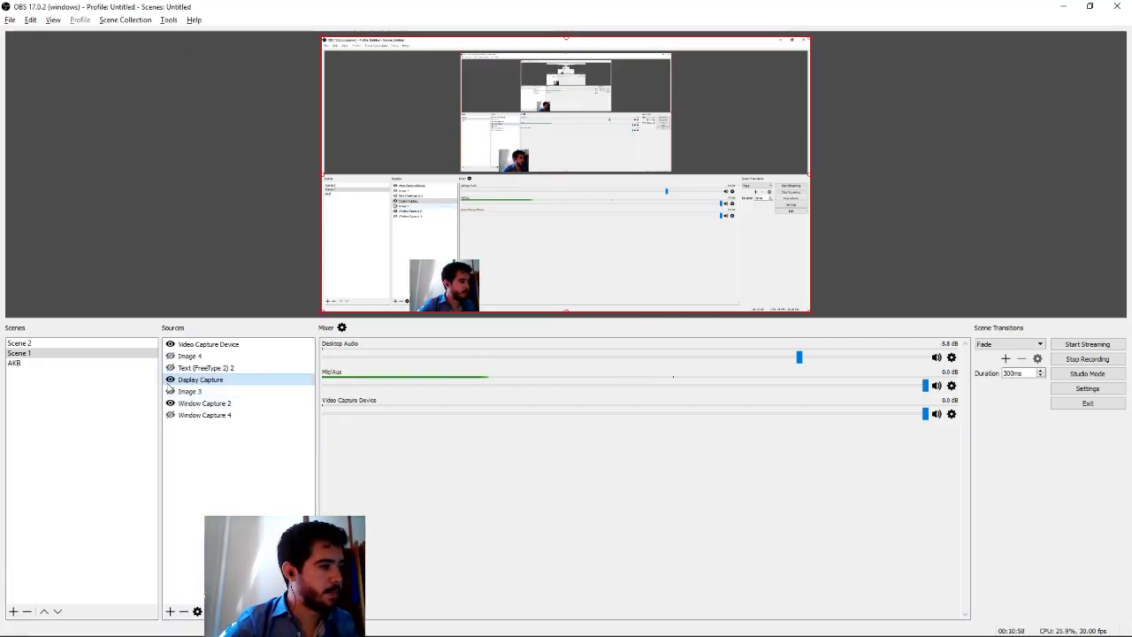
pyautogui.hotkey('alt', 'Tab')
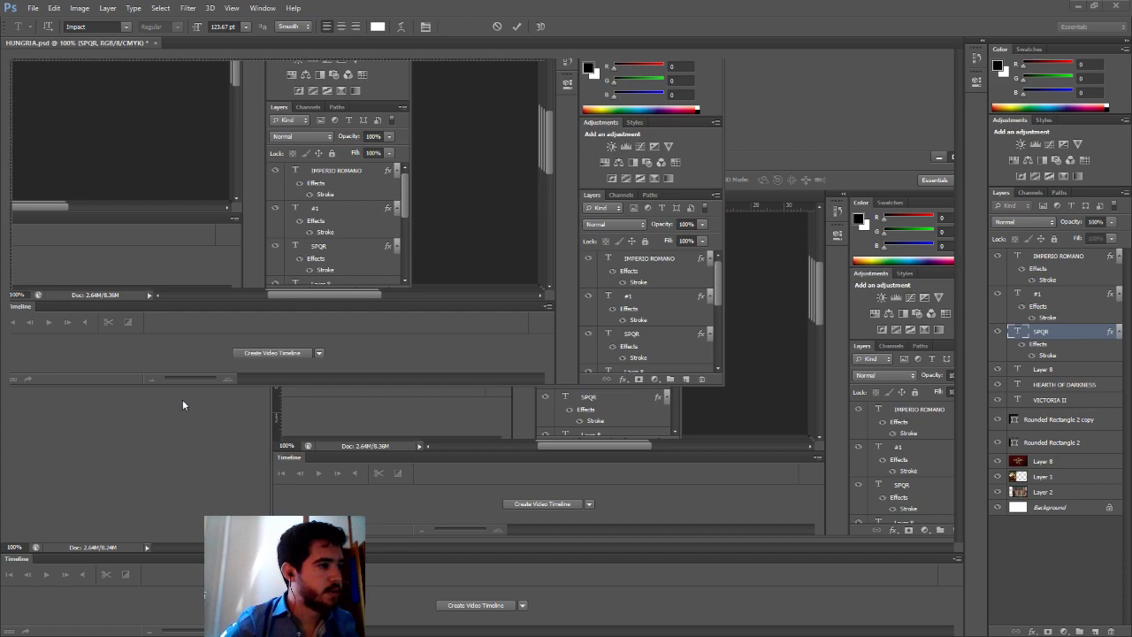
pyautogui.press('f')
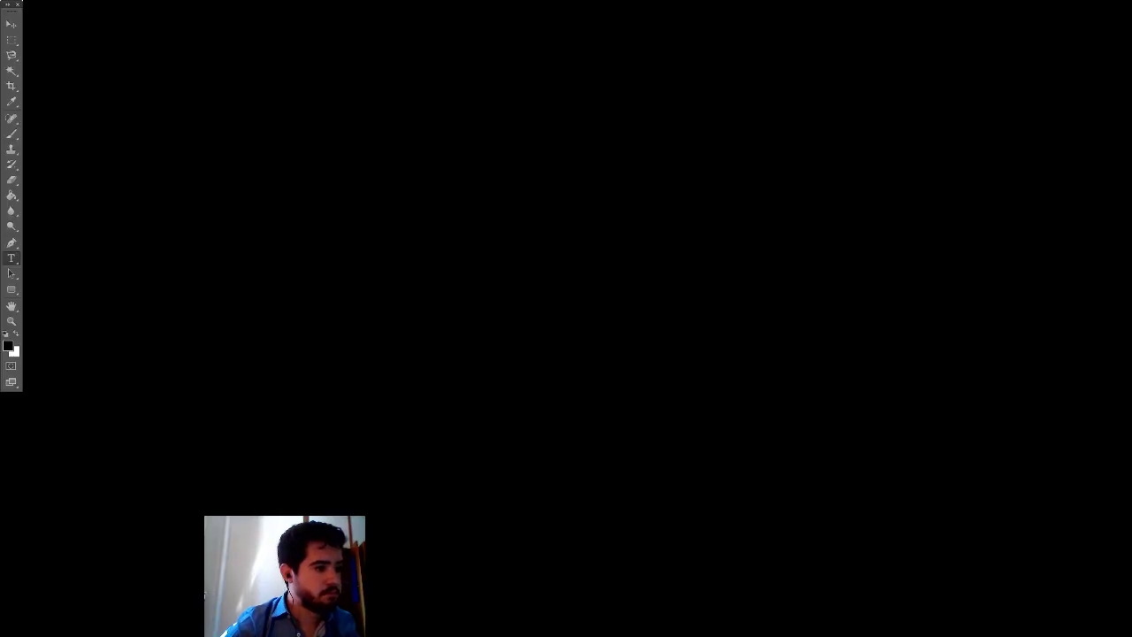
pyautogui.hotkey('alt', 'Tab')
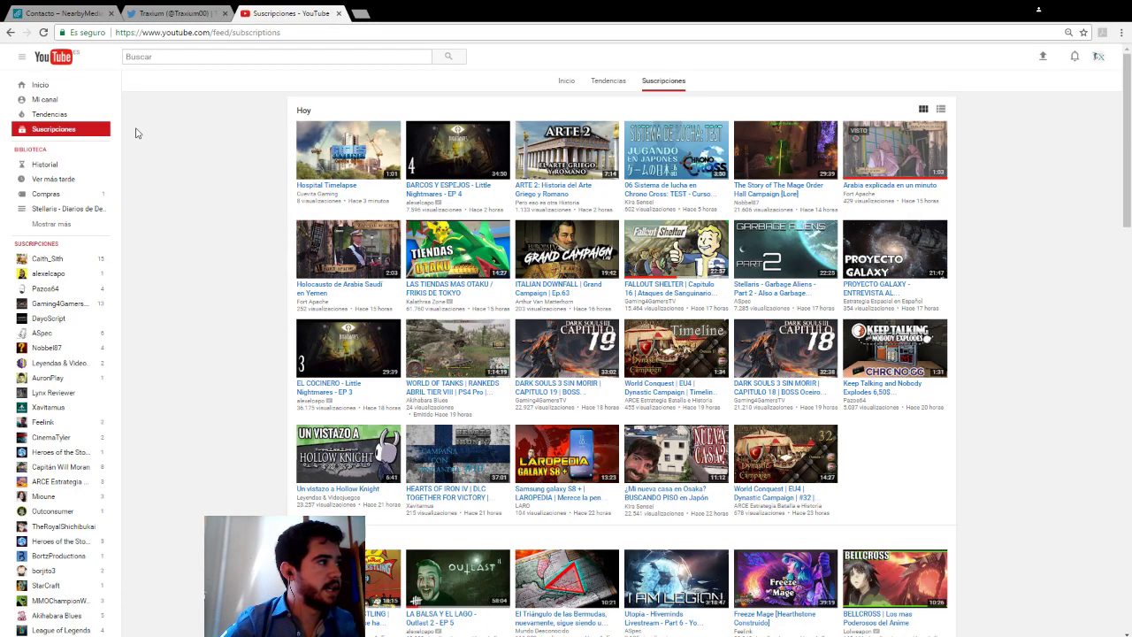
pyautogui.click(62, 101)
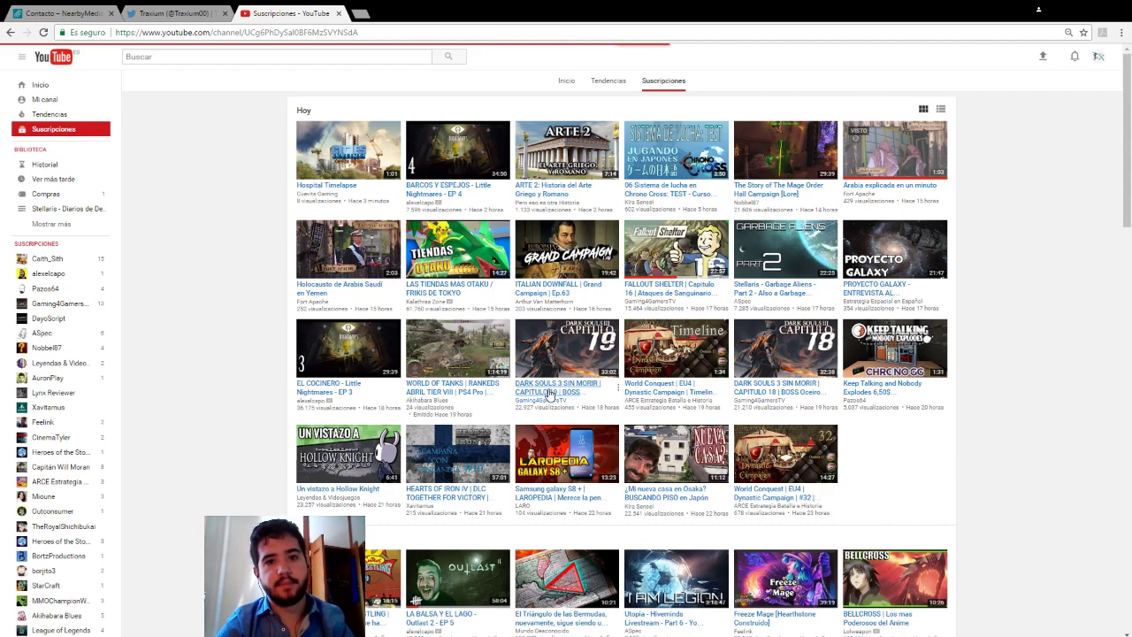